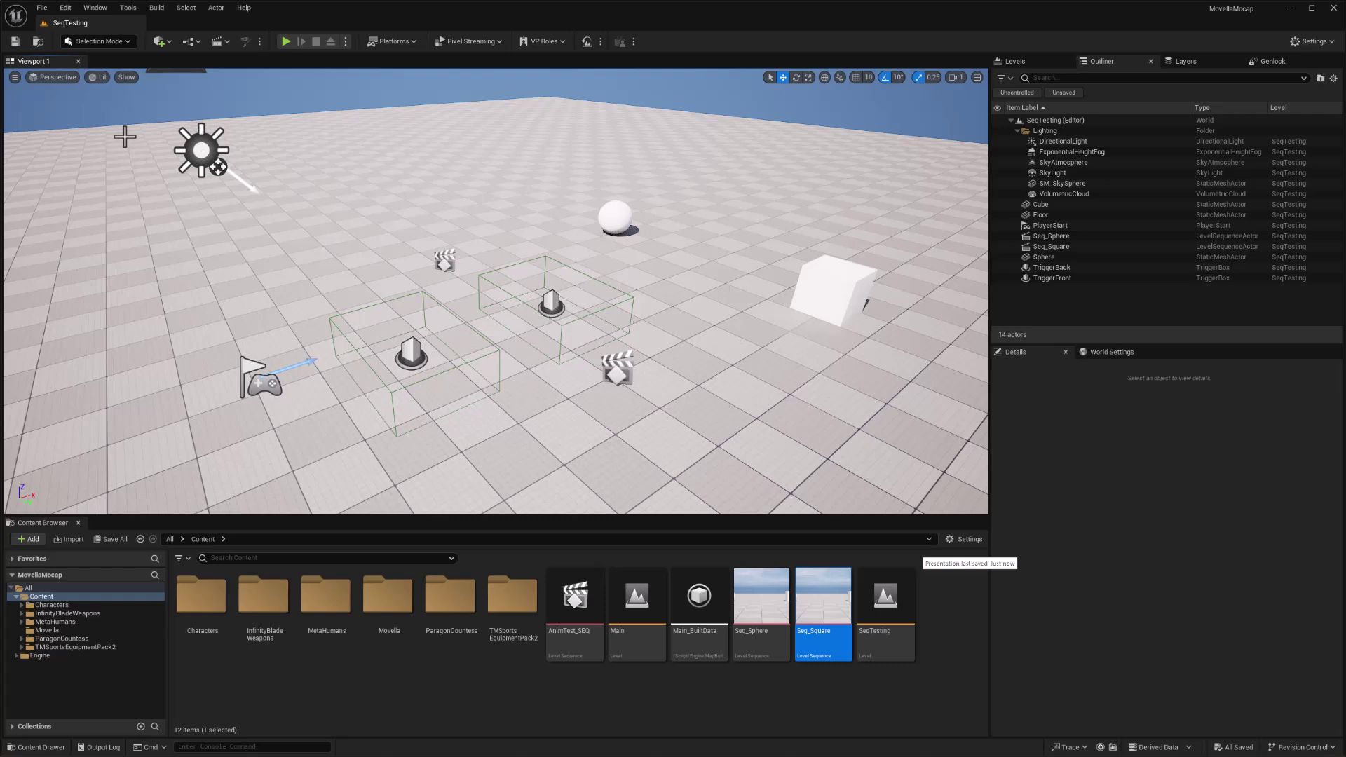
Search Quick Add for 'Trigger', check TriggerBack, TriggerFront and the cube, then pick Seq_Sphere
{"action": "left_click", "coordinate": [163, 40]}
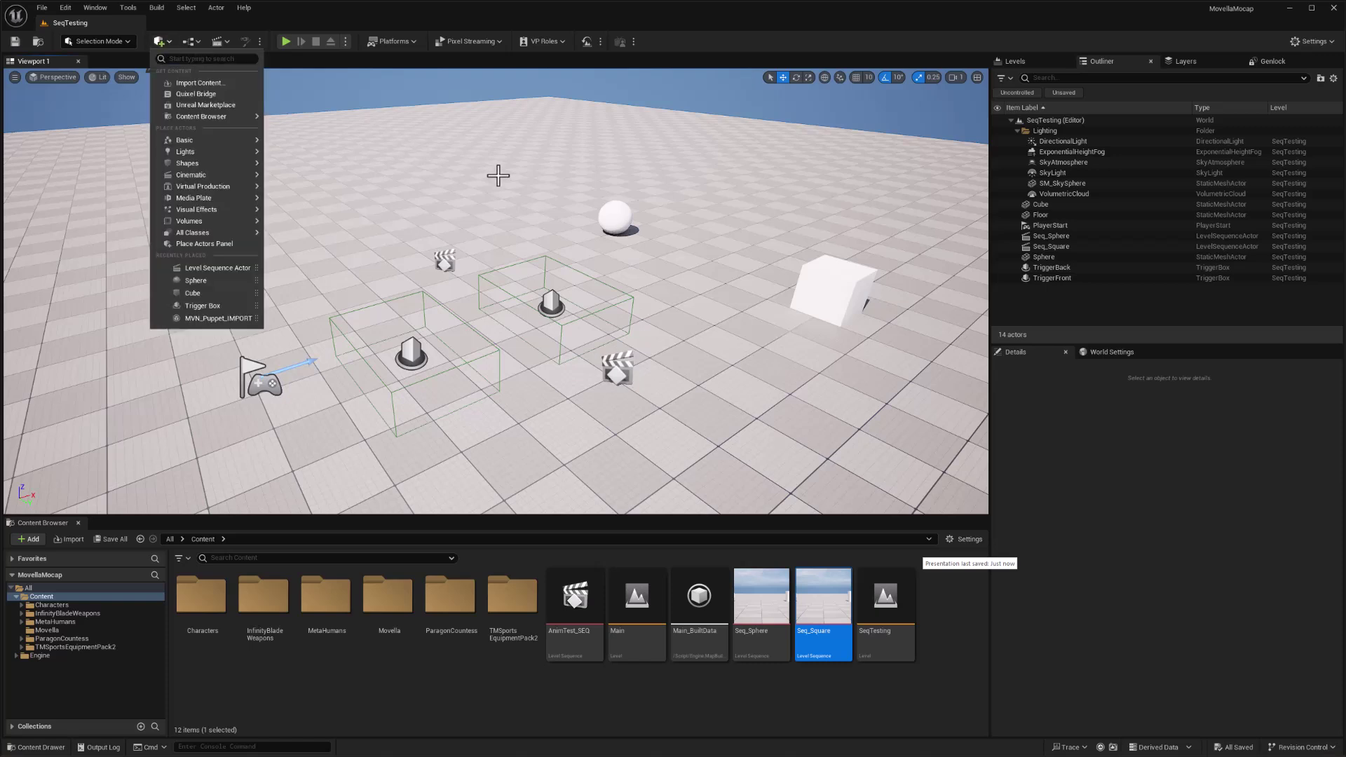
{"action": "type", "text": "Trigg"}
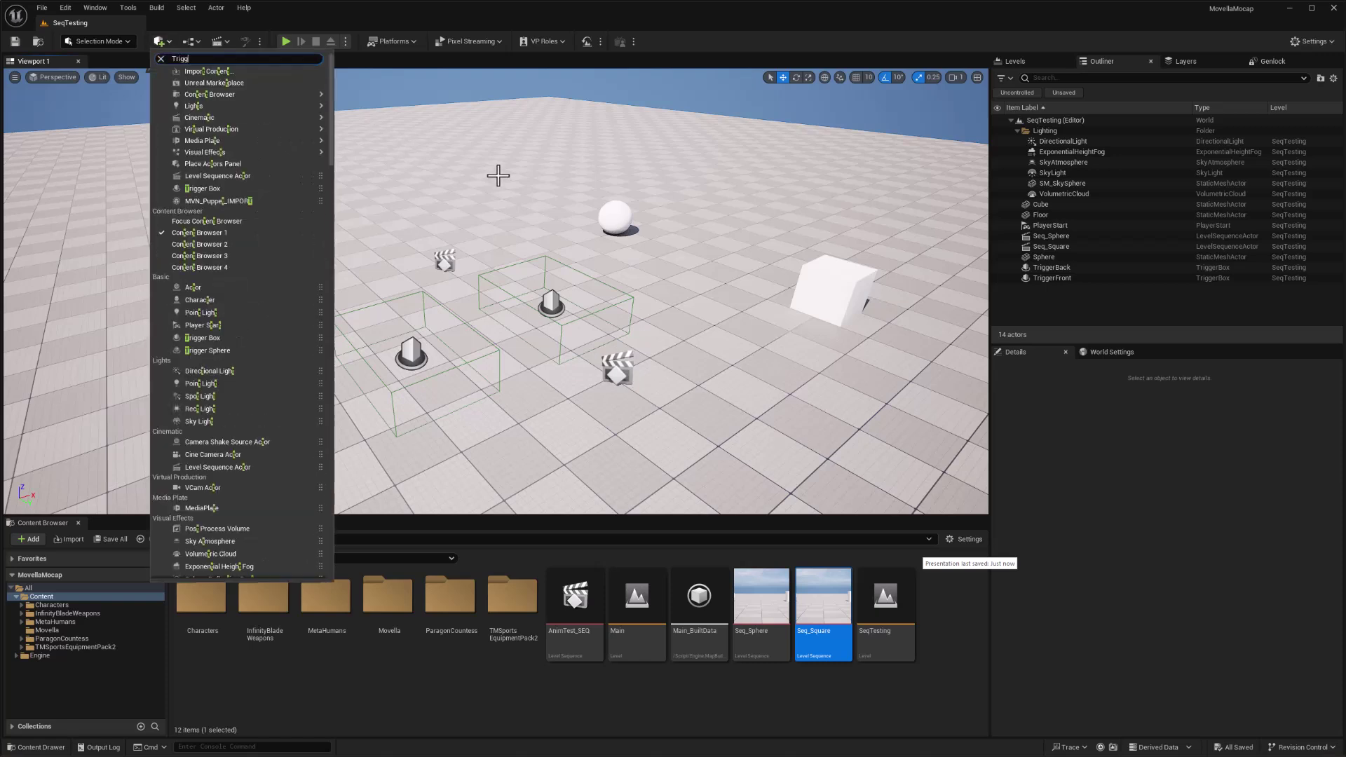
{"action": "type", "text": "er"}
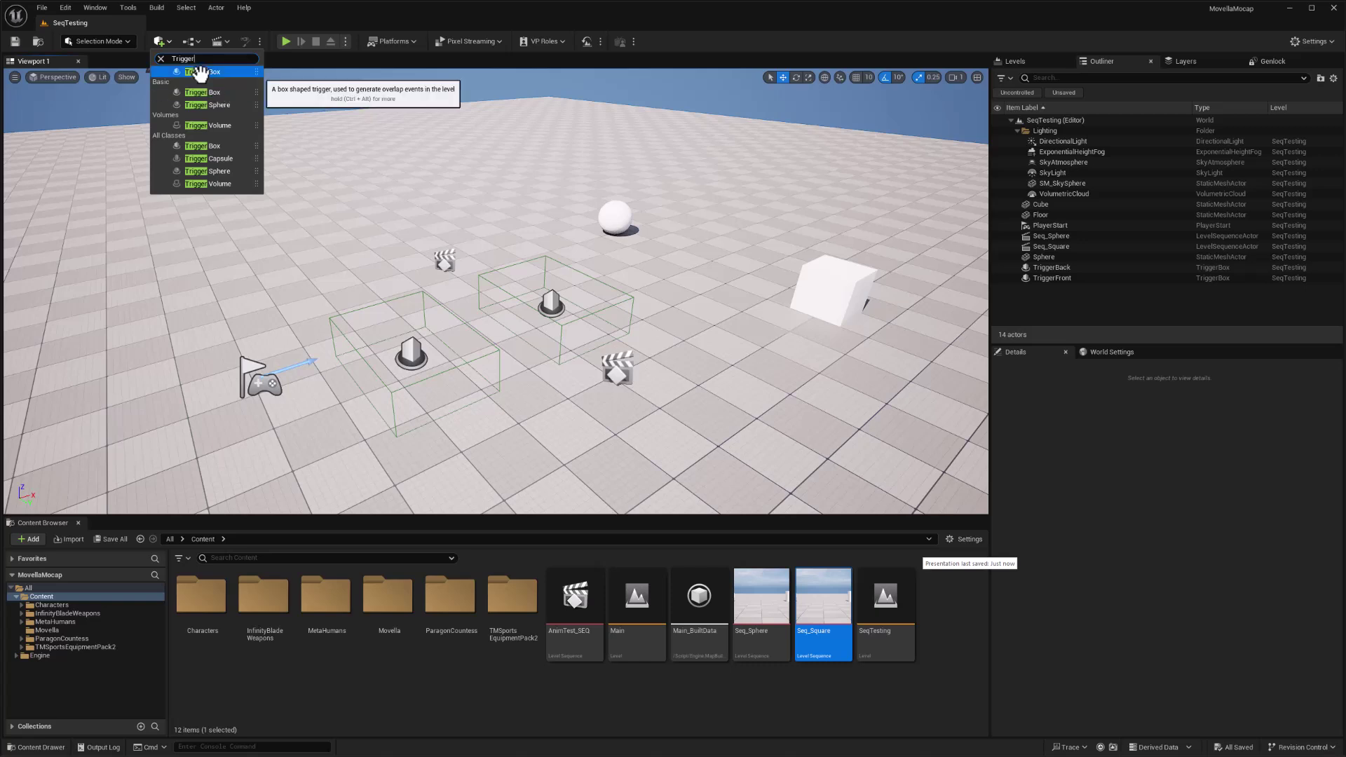
{"action": "left_click", "coordinate": [415, 361]}
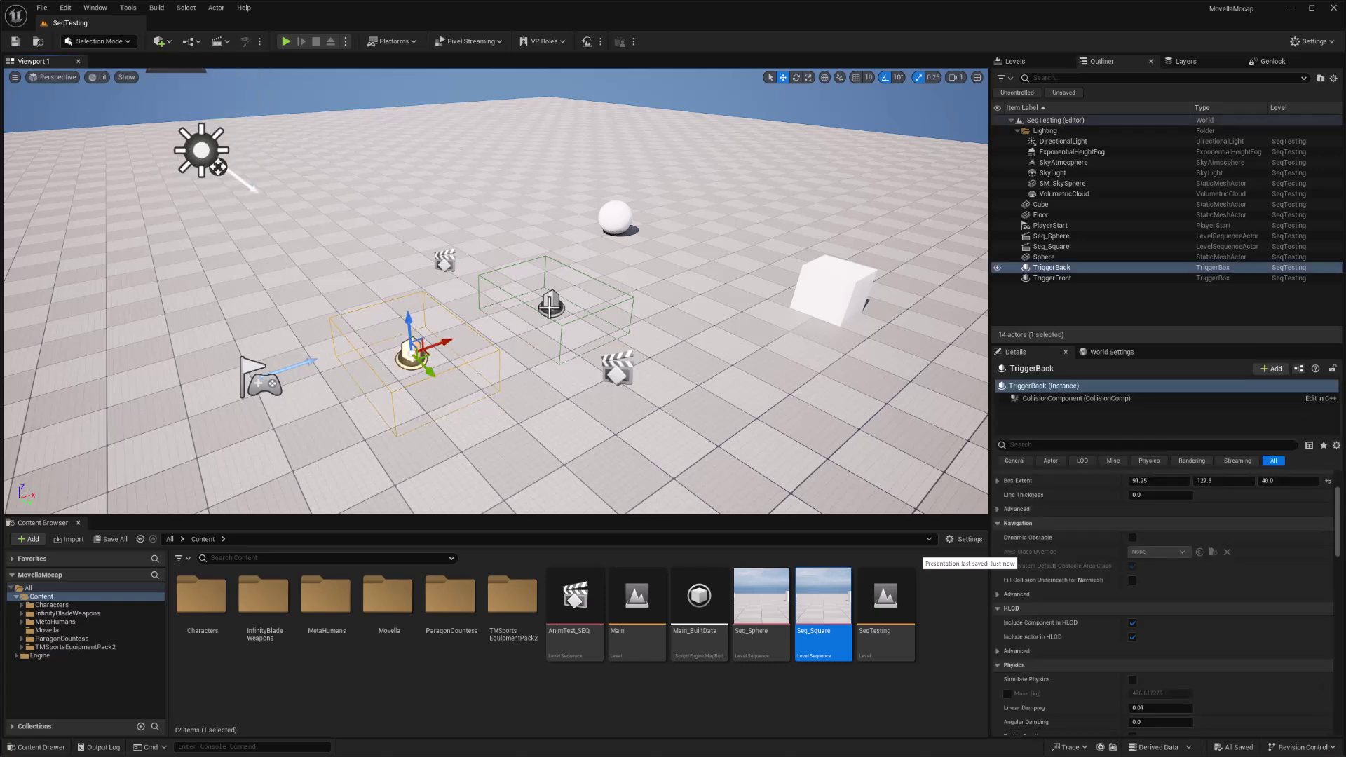
{"action": "left_click", "coordinate": [551, 305]}
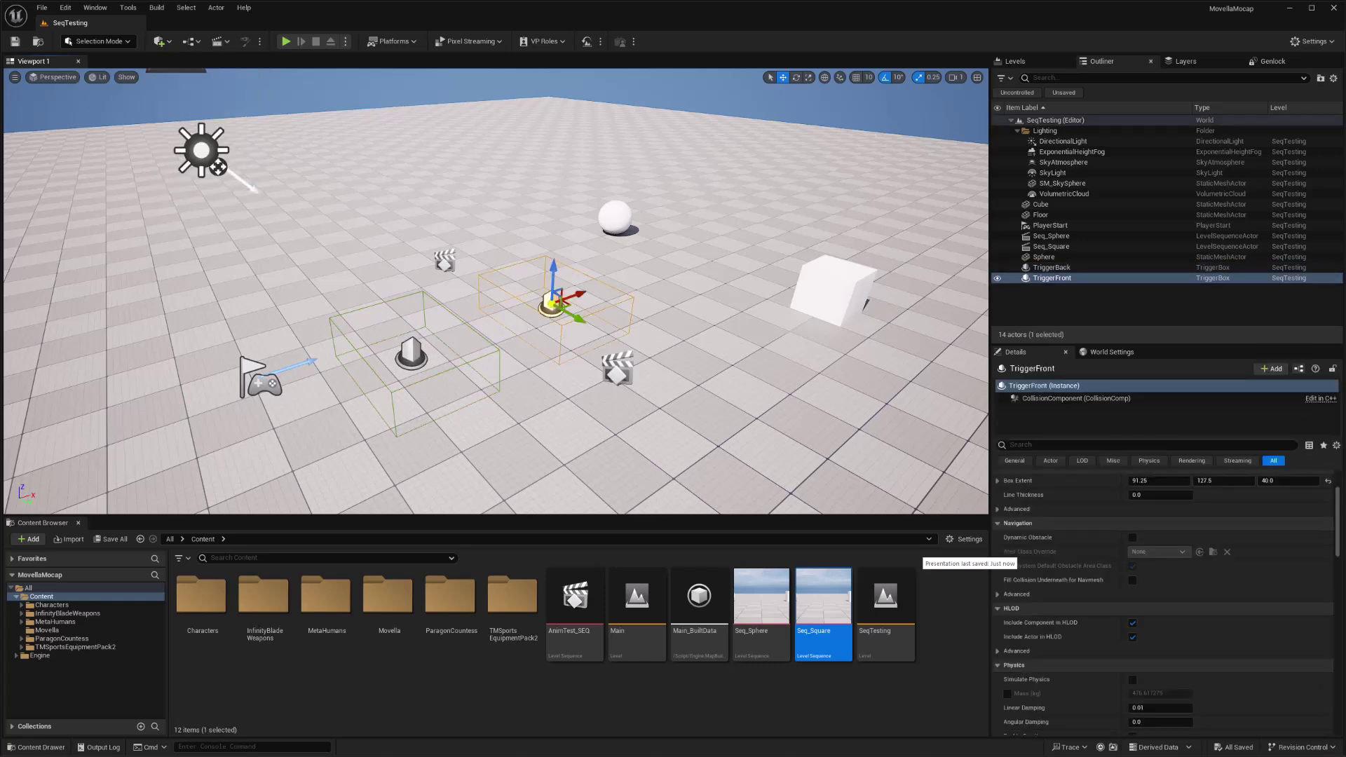
{"action": "left_click", "coordinate": [616, 219]}
{"action": "left_click", "coordinate": [833, 290]}
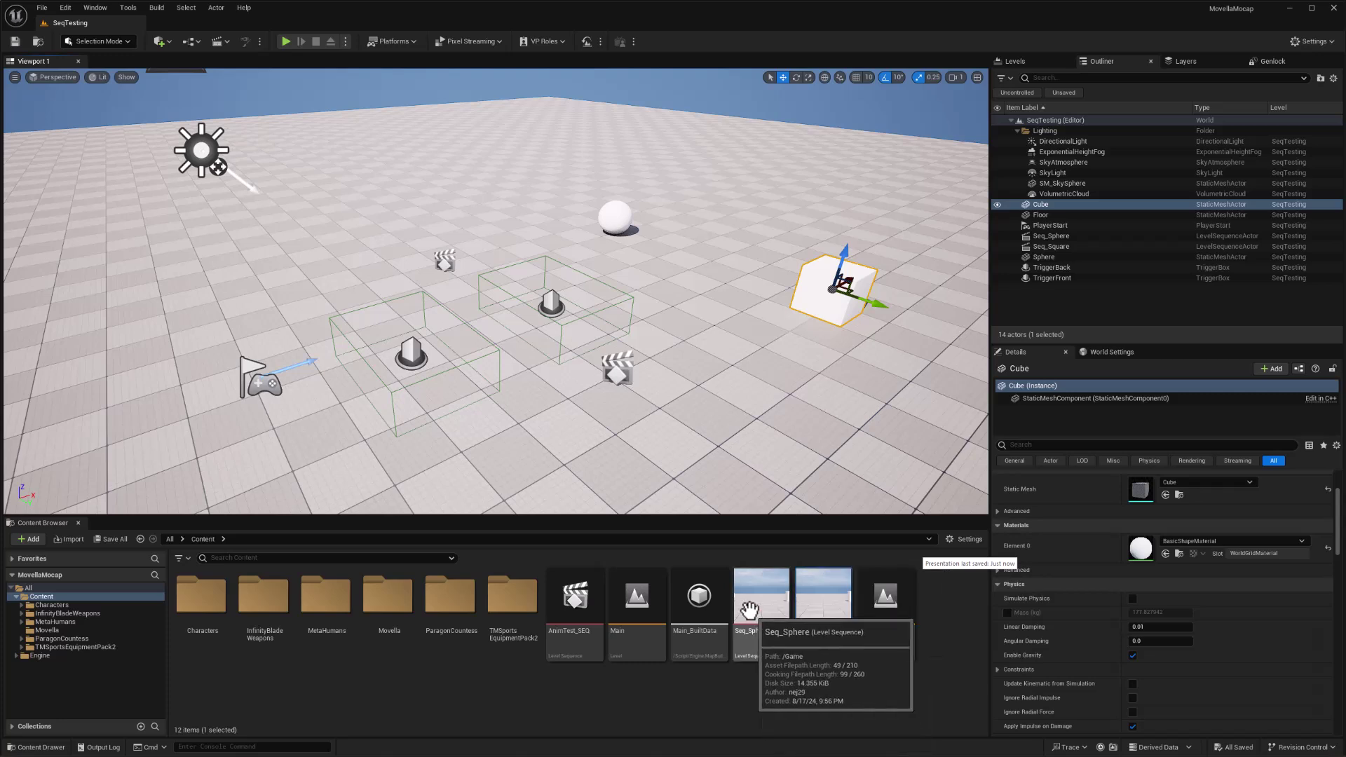
{"action": "left_click", "coordinate": [765, 650]}
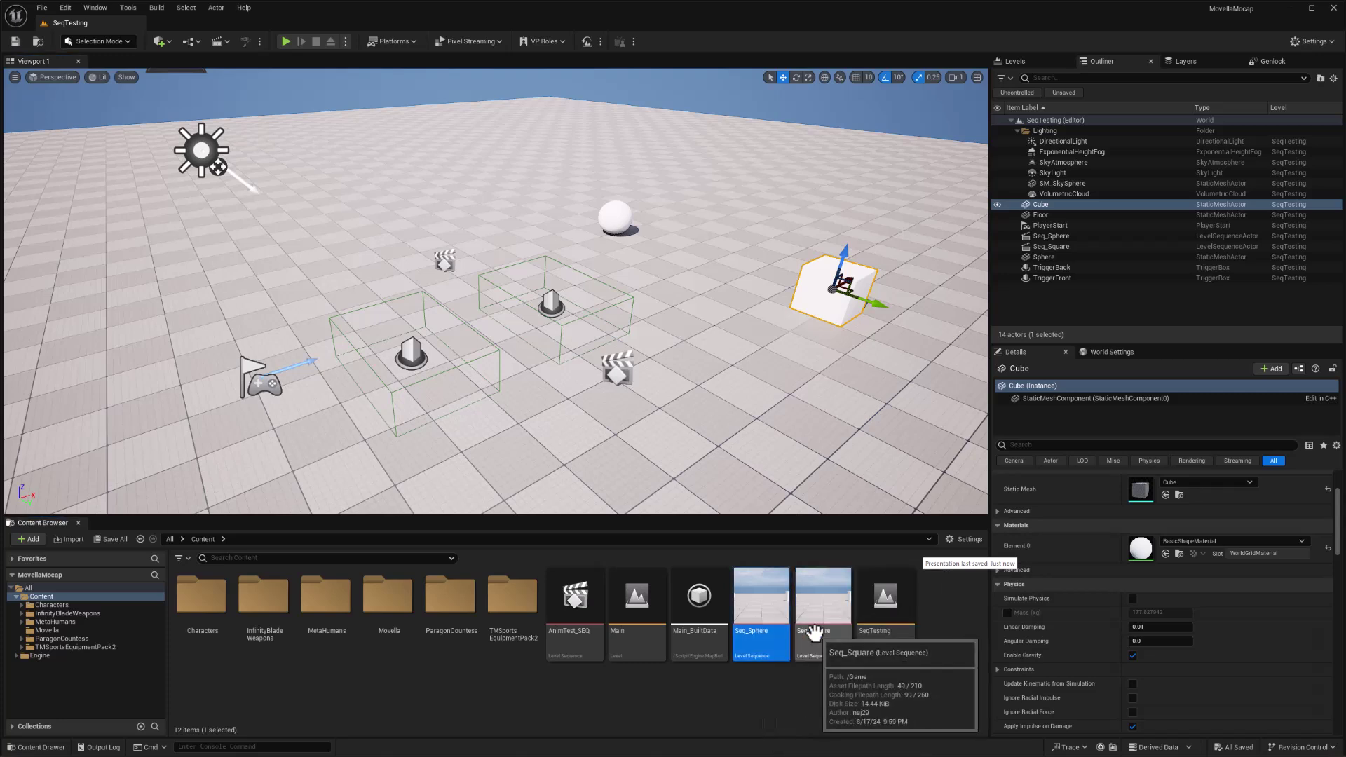
Play the Seq_Sphere sequence in Sequencer, pause it and rewind to the start
{"action": "double_click", "coordinate": [753, 599]}
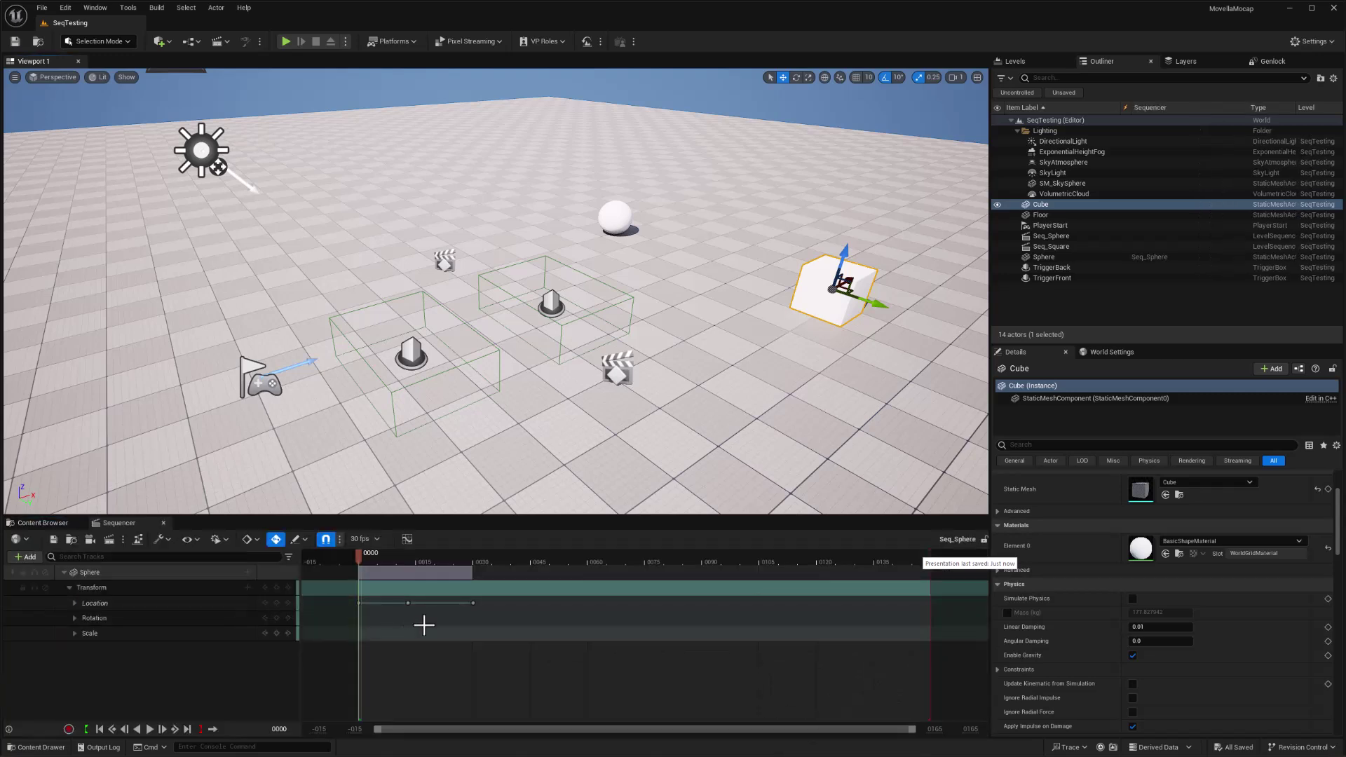
{"action": "left_click", "coordinate": [150, 730]}
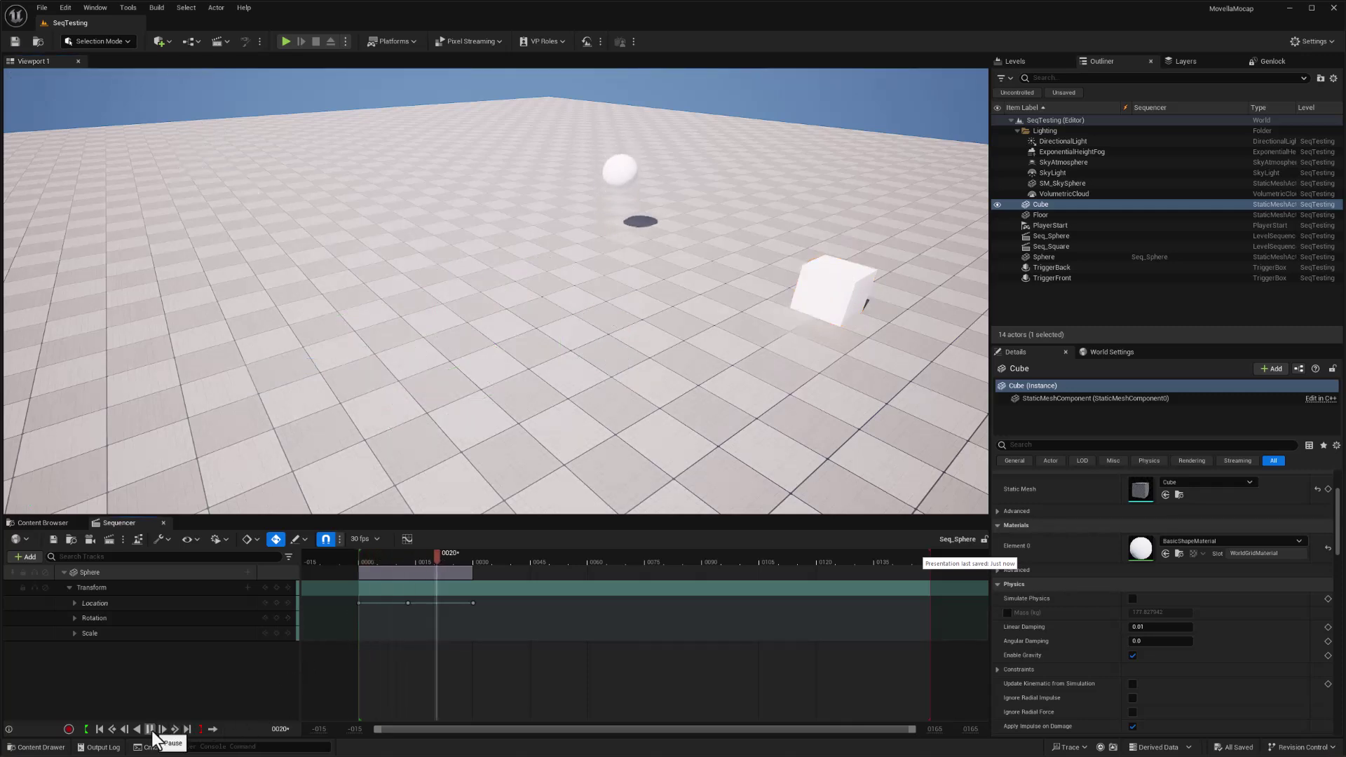
{"action": "left_click", "coordinate": [150, 729]}
{"action": "left_click", "coordinate": [99, 729]}
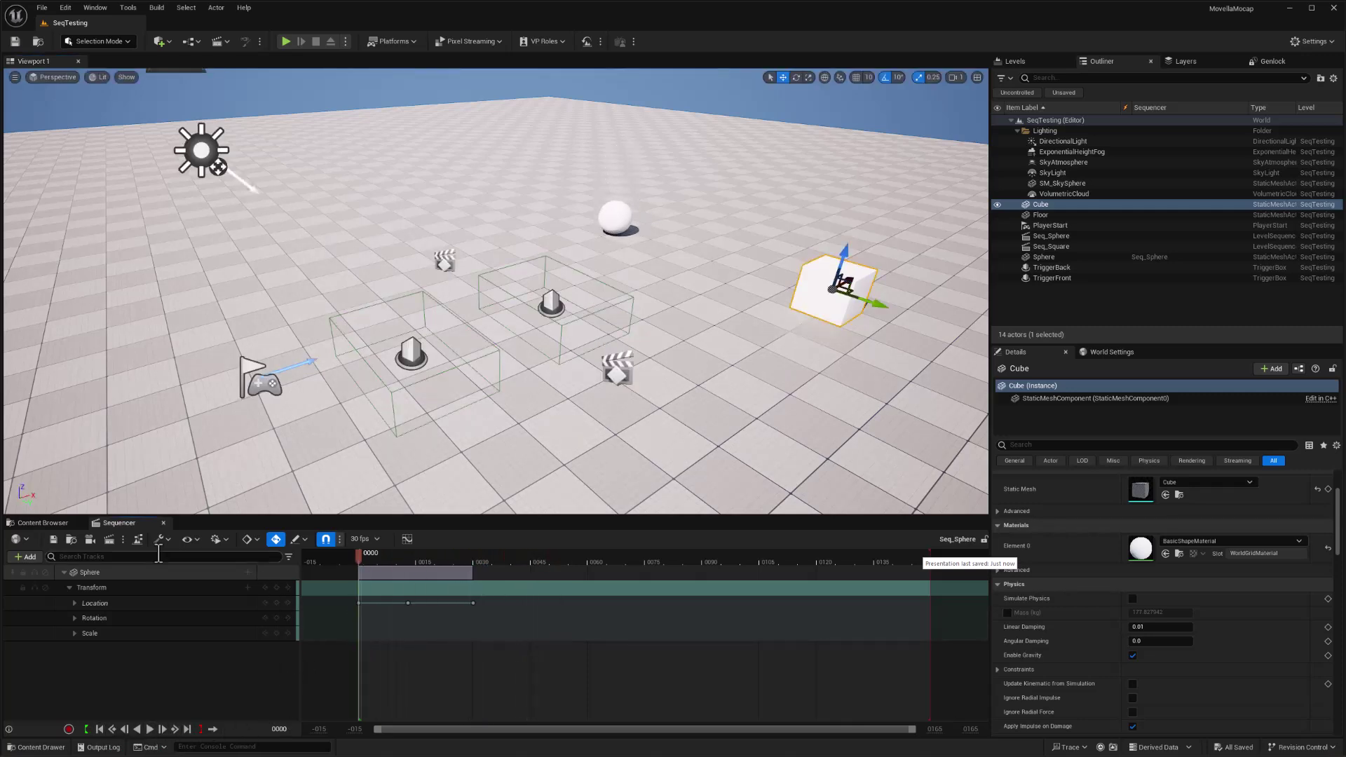
{"action": "left_click", "coordinate": [43, 523]}
Open Seq_Square in Sequencer and play the cube's animation through
{"action": "double_click", "coordinate": [821, 599]}
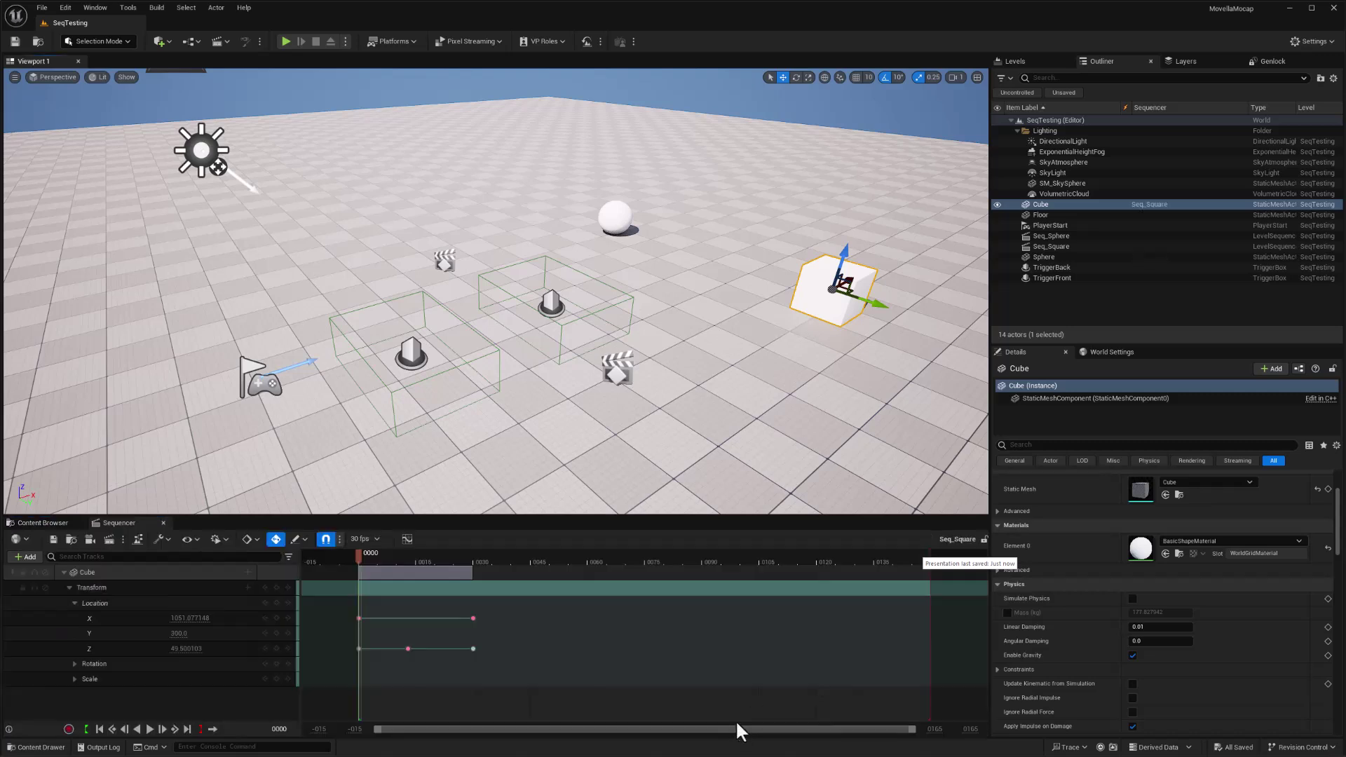
{"action": "left_click", "coordinate": [150, 729]}
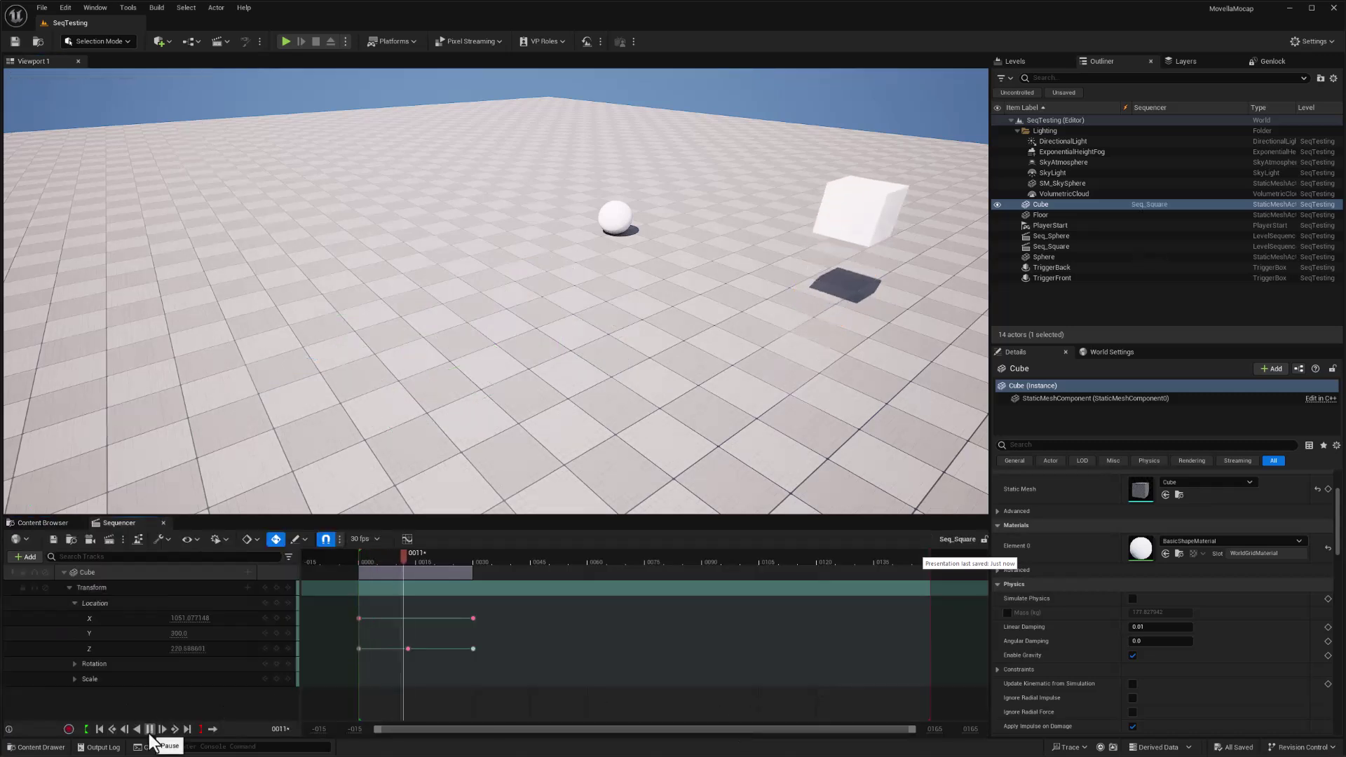
{"action": "left_click", "coordinate": [150, 729]}
Close Sequencer and place a new Level Sequence Actor, Seq_Square2, from Quick Add
{"action": "left_click", "coordinate": [164, 523]}
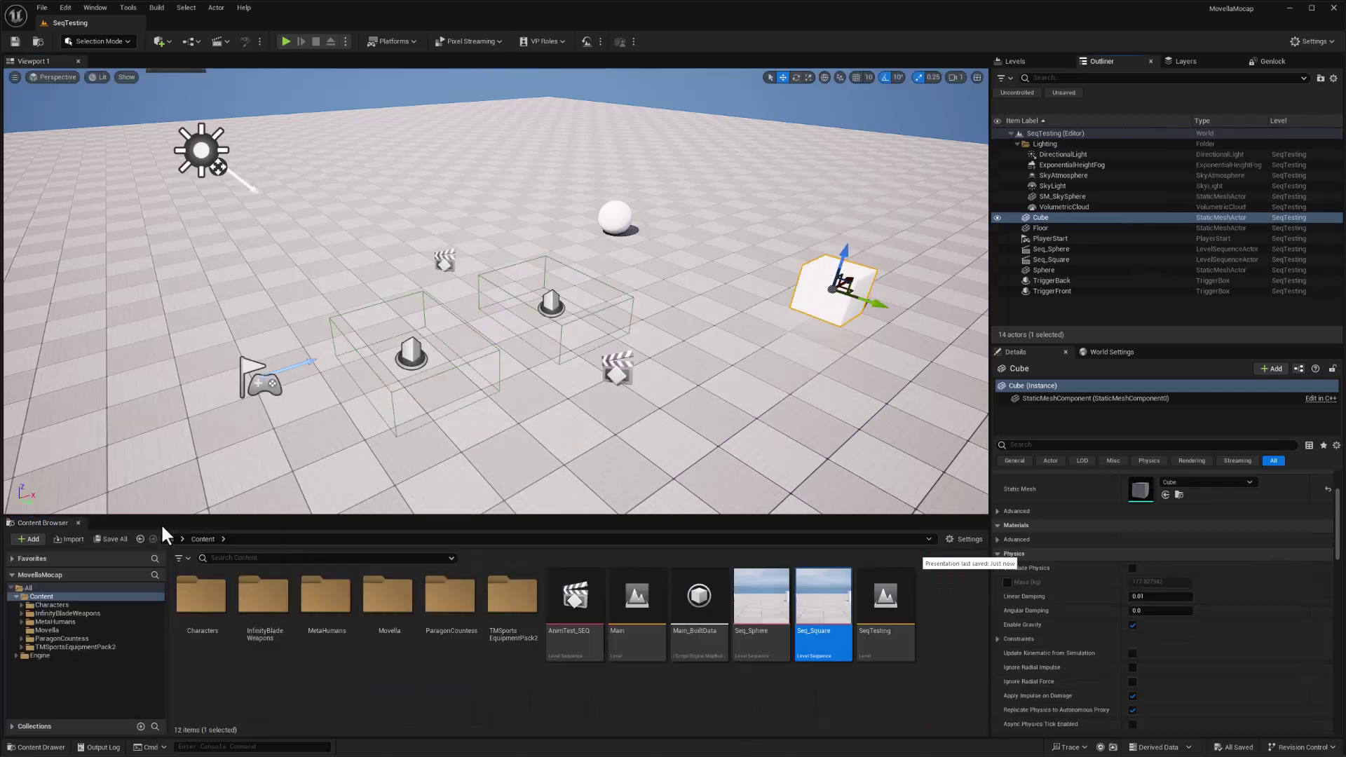
{"action": "mouse_move", "coordinate": [783, 607]}
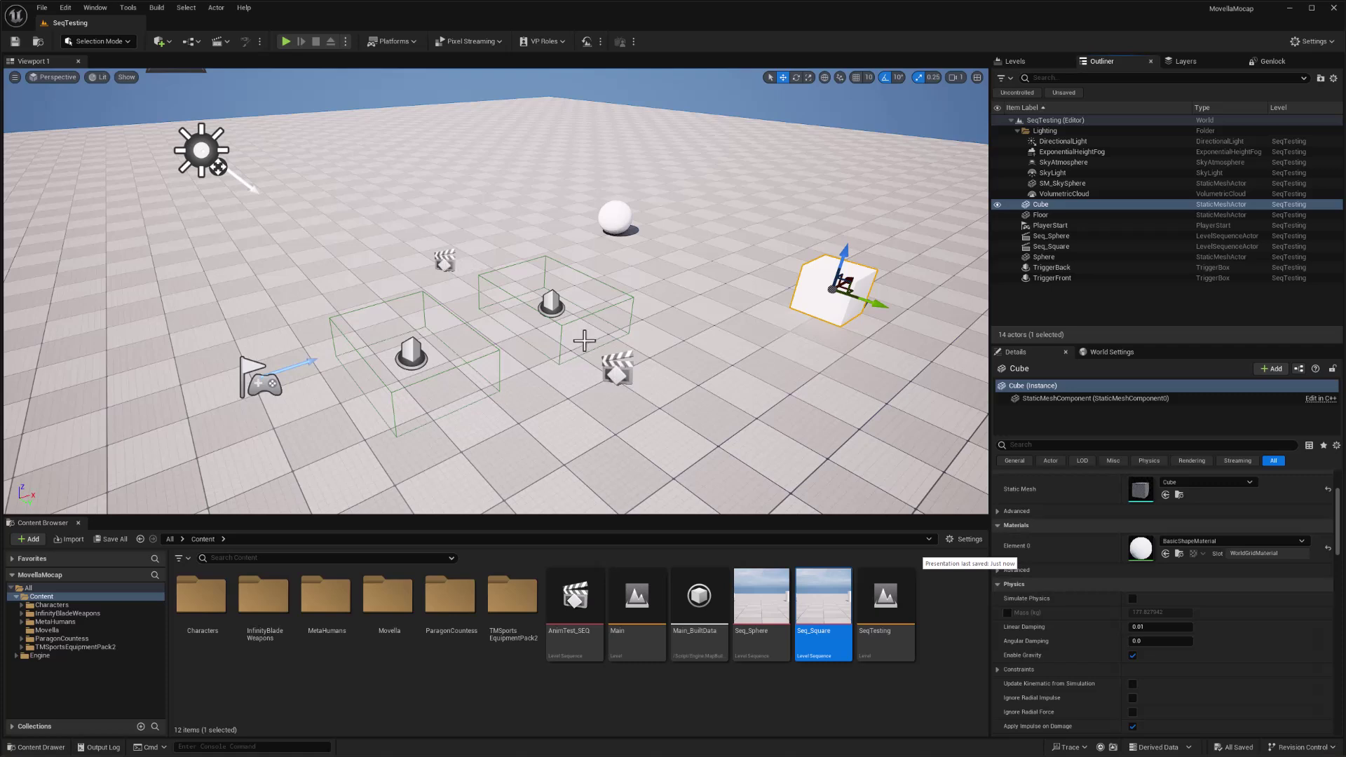
{"action": "left_click", "coordinate": [160, 42]}
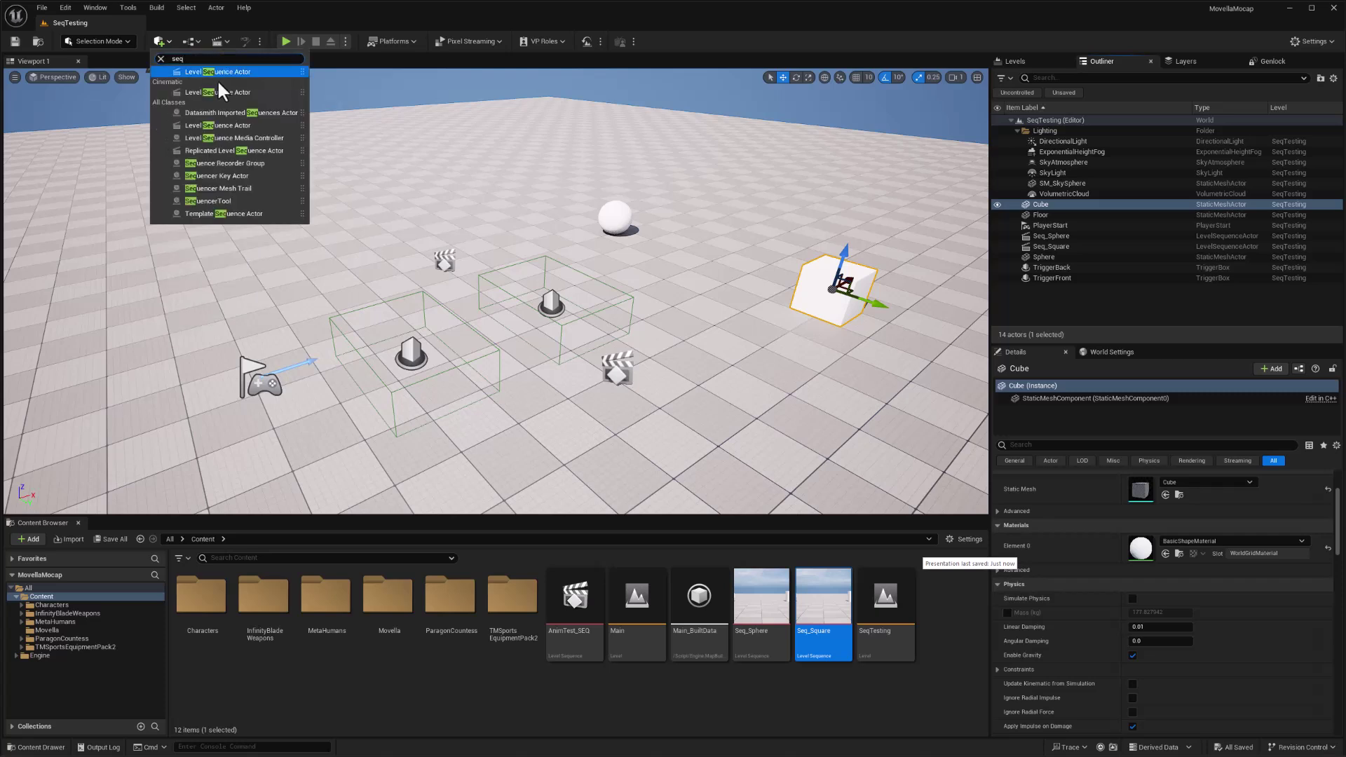
{"action": "left_click", "coordinate": [212, 71]}
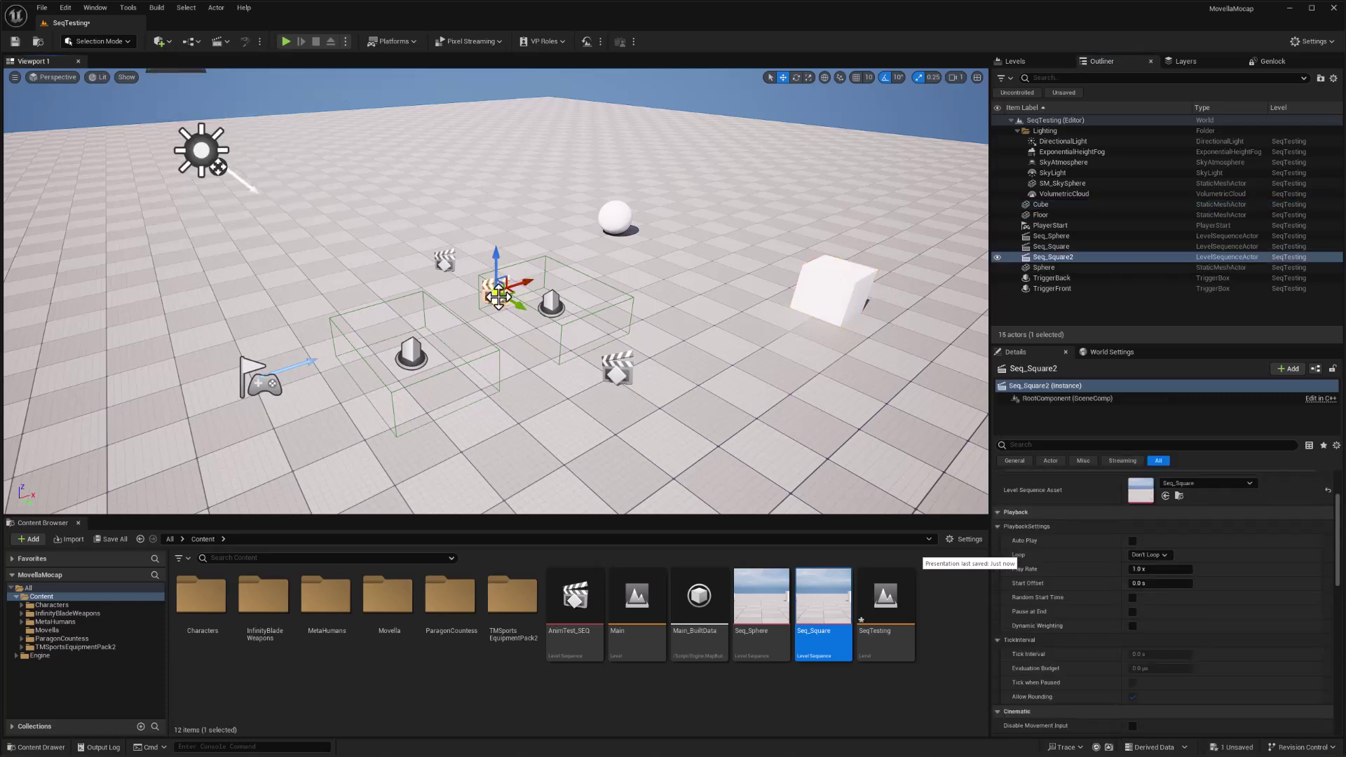
Delete Seq_Square2 and check the Level Sequence Asset of the Seq_Sphere and Seq_Square actors
{"action": "key", "text": "Delete"}
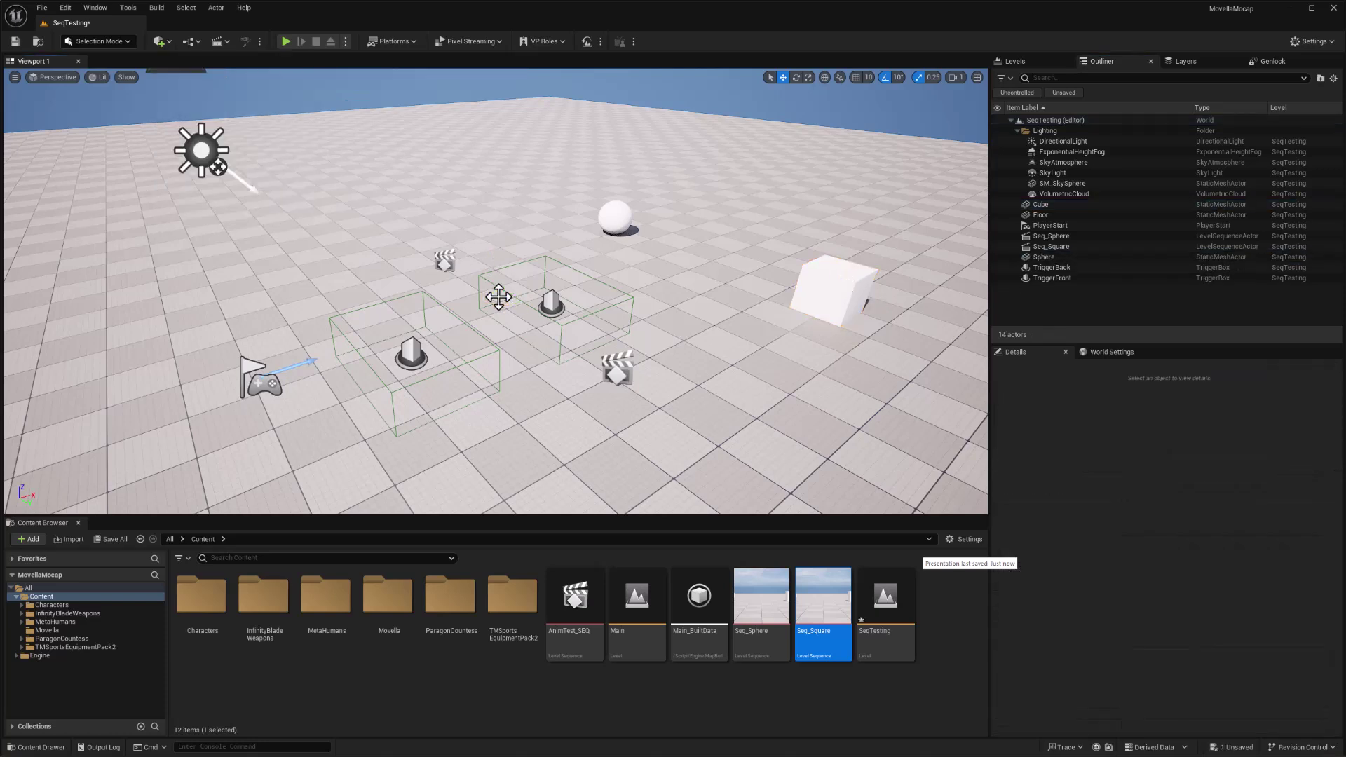
{"action": "right_click_drag", "start_coordinate": [438, 265], "coordinate": [447, 265]}
{"action": "left_click", "coordinate": [439, 265]}
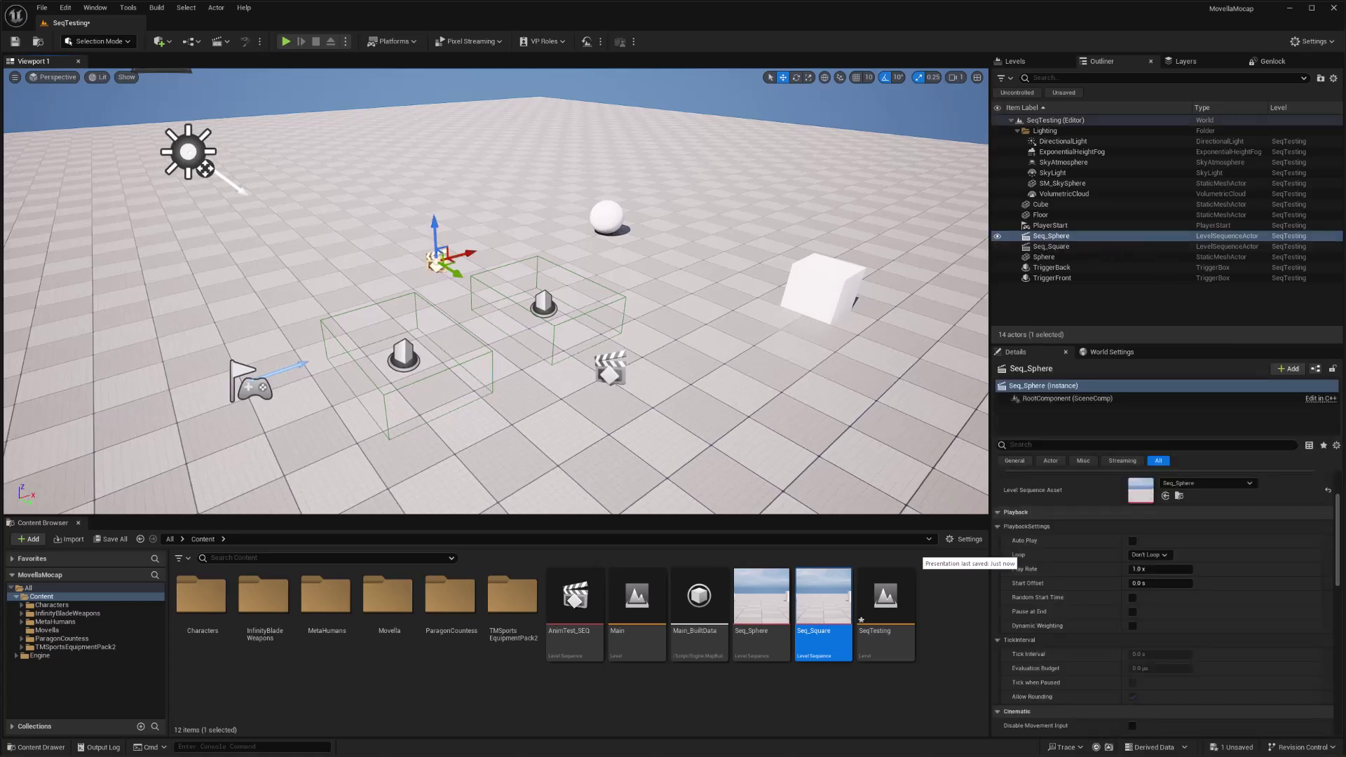
{"action": "left_click", "coordinate": [610, 368]}
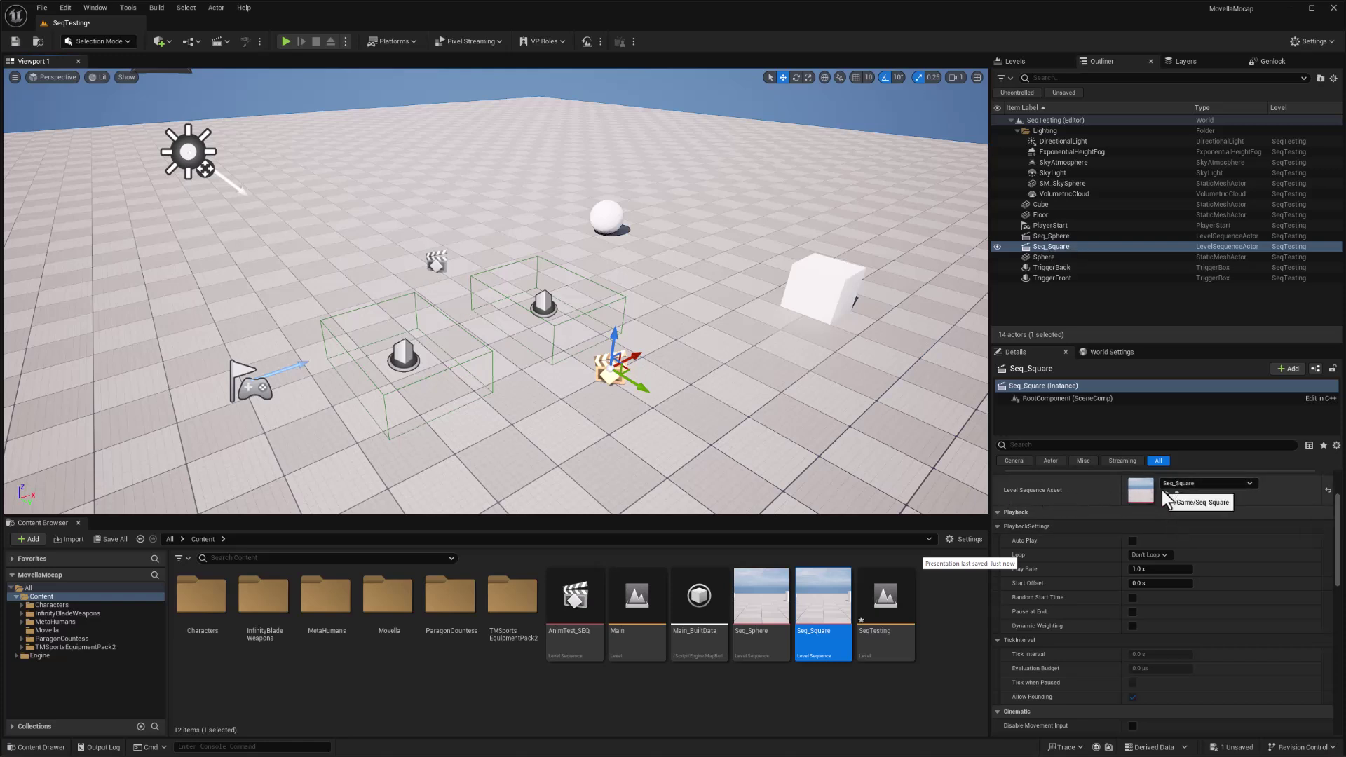
{"action": "left_click", "coordinate": [436, 261]}
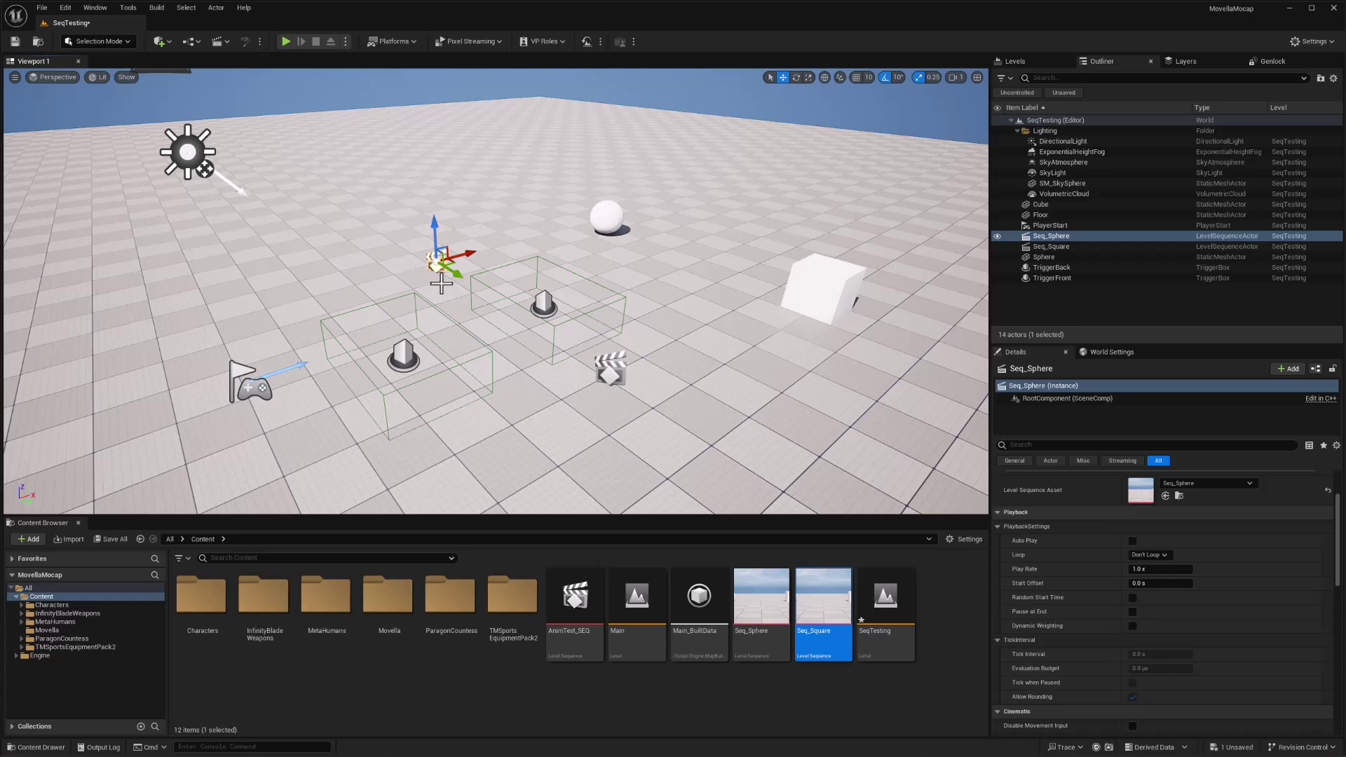
Open the SeqTesting Level Blueprint from the Blueprints toolbar dropdown
{"action": "left_click", "coordinate": [188, 42]}
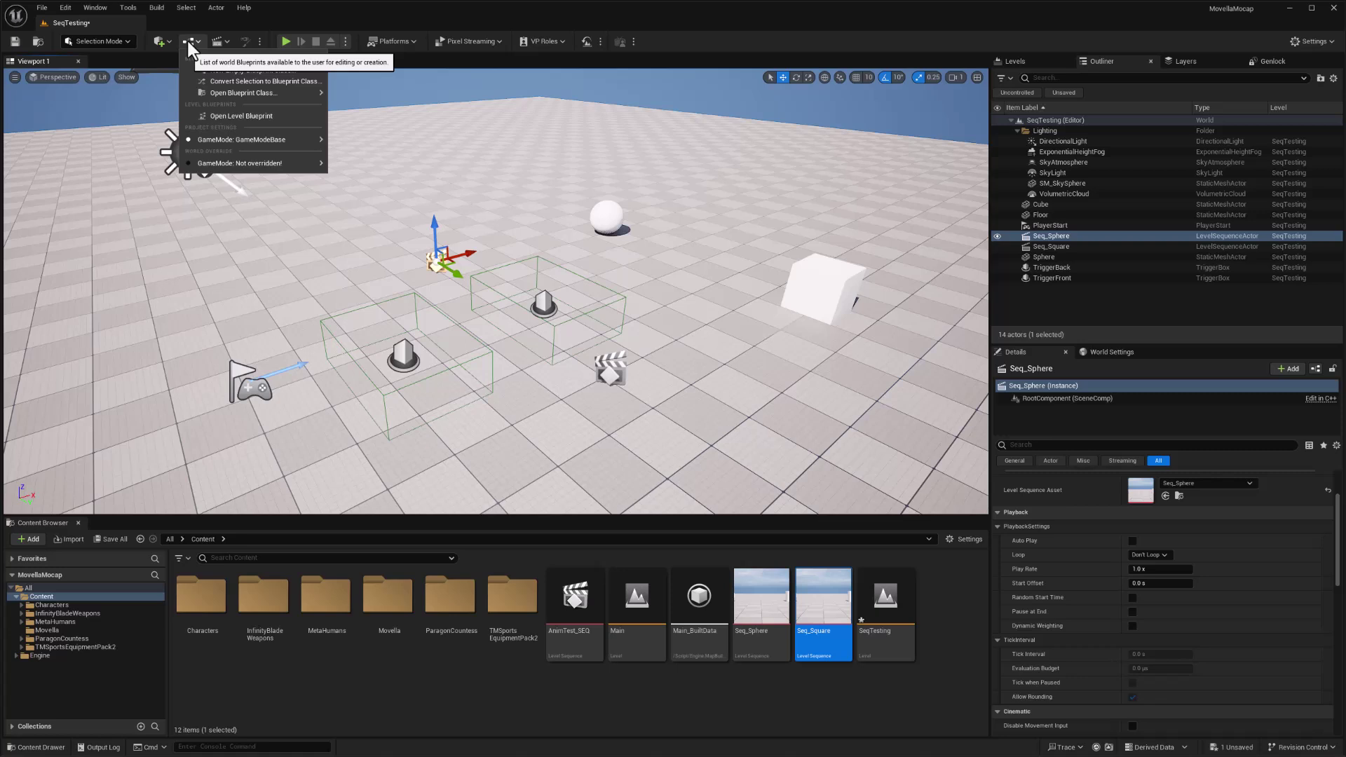
{"action": "left_click", "coordinate": [231, 116]}
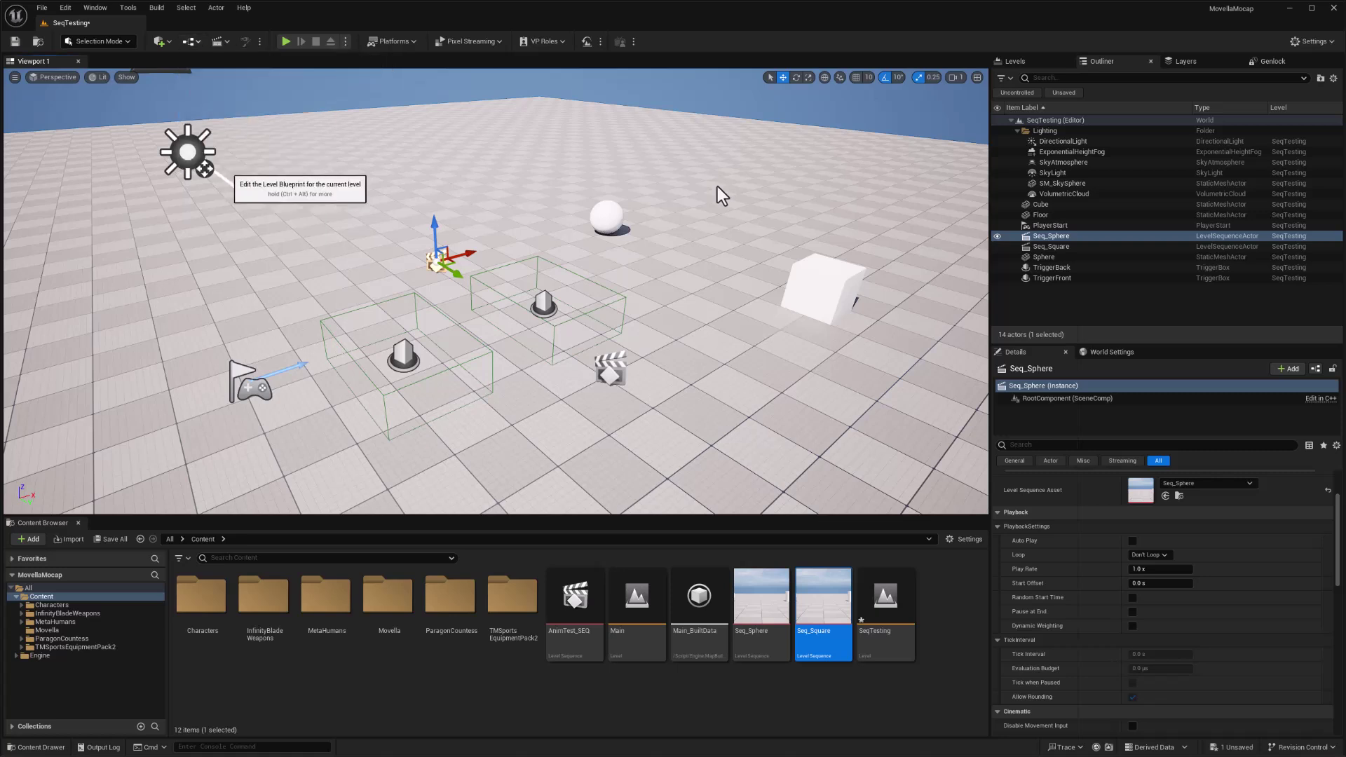
{"action": "left_click_drag", "start_coordinate": [702, 297], "coordinate": [705, 445]}
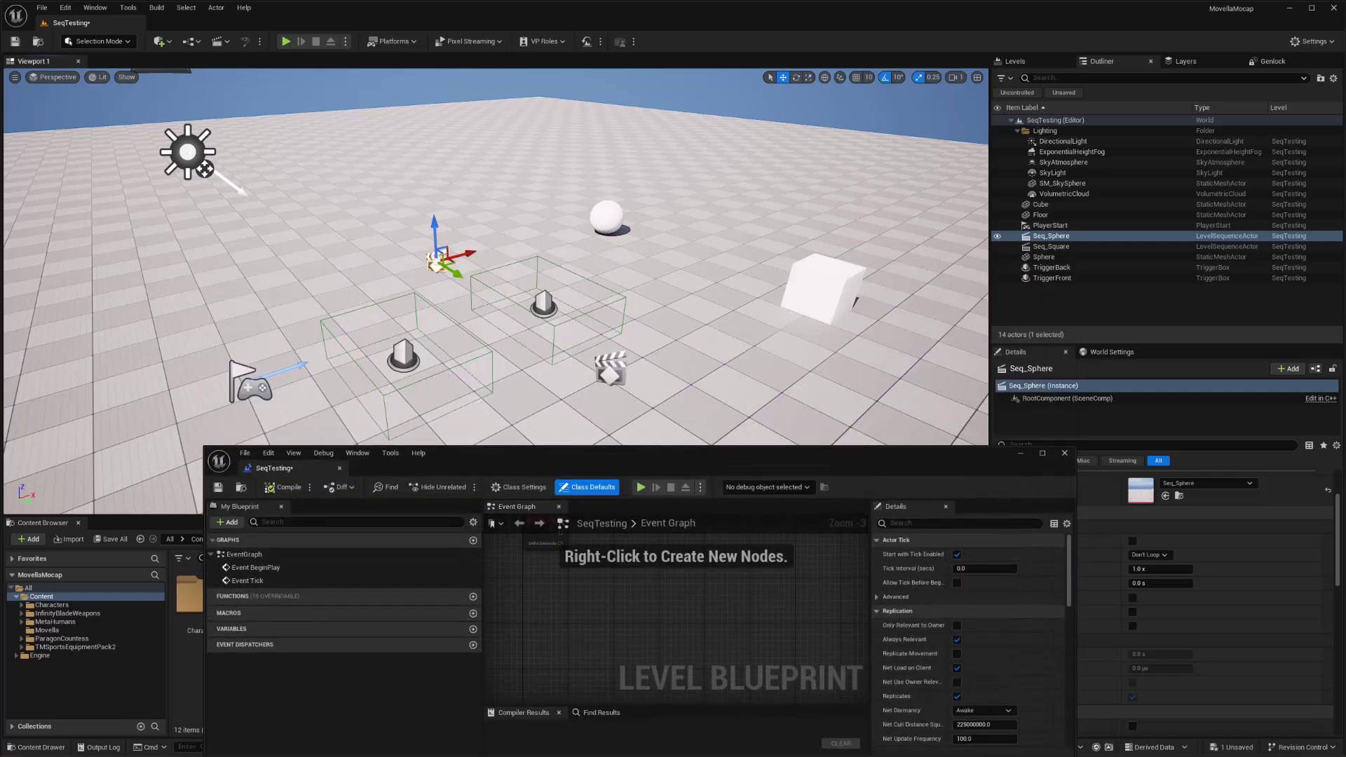
Add an On Actor Begin Overlap event for TriggerBack to the Event Graph
{"action": "left_click", "coordinate": [397, 357]}
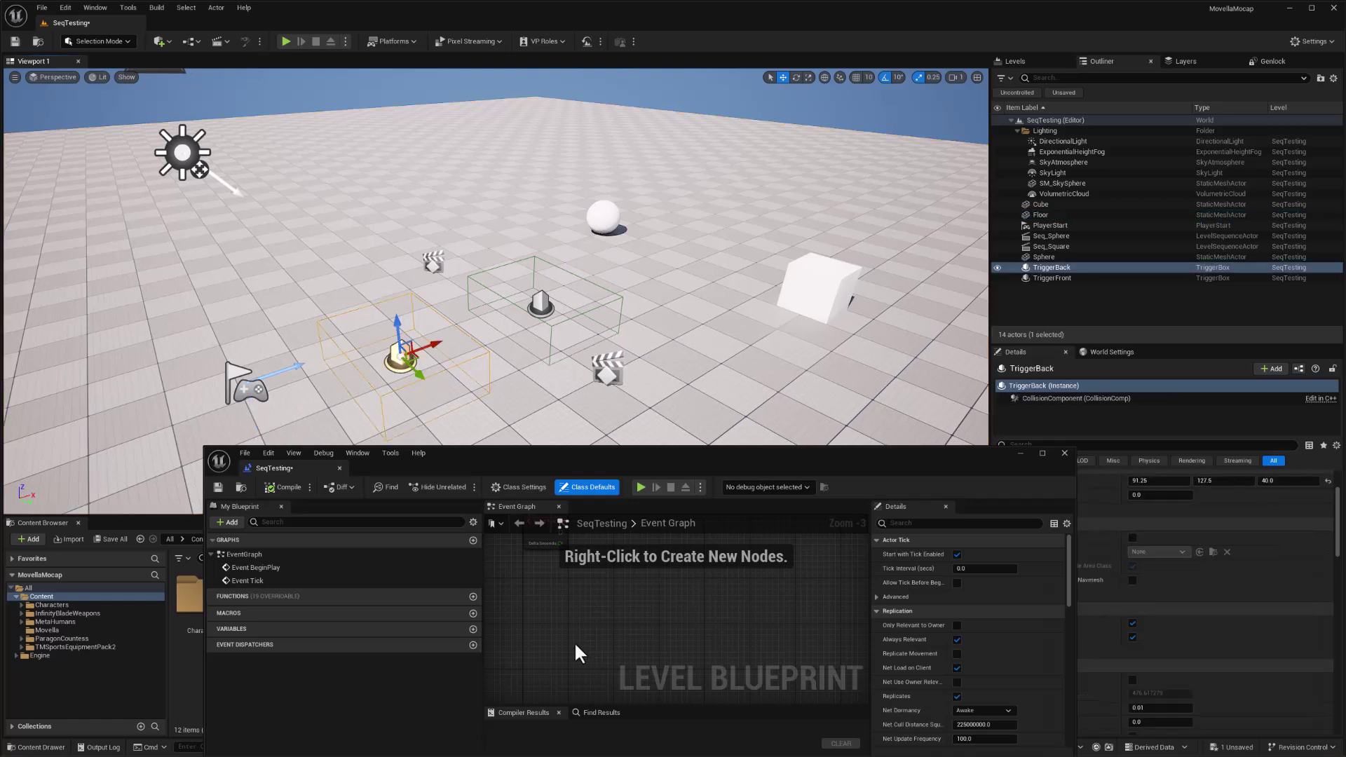
{"action": "right_click", "coordinate": [580, 600]}
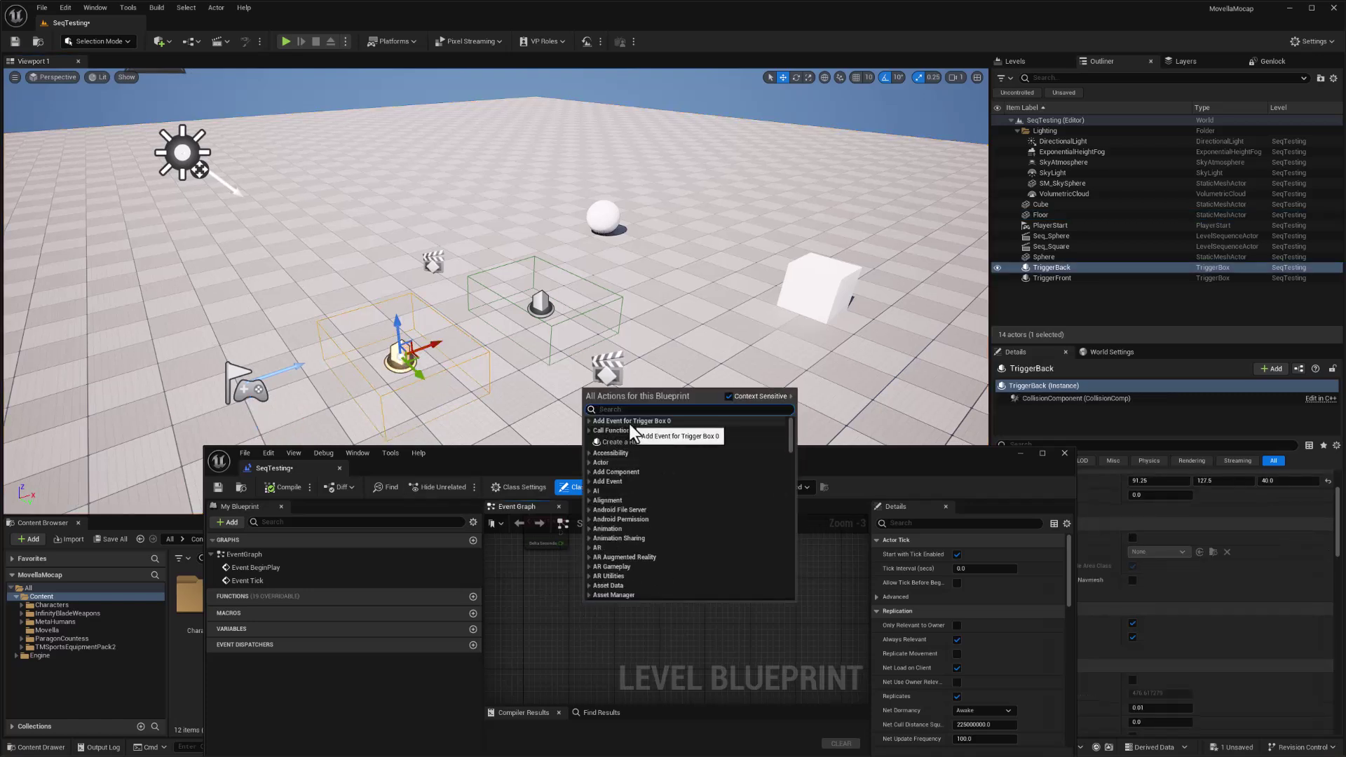
{"action": "left_click", "coordinate": [588, 421]}
{"action": "left_click", "coordinate": [595, 429]}
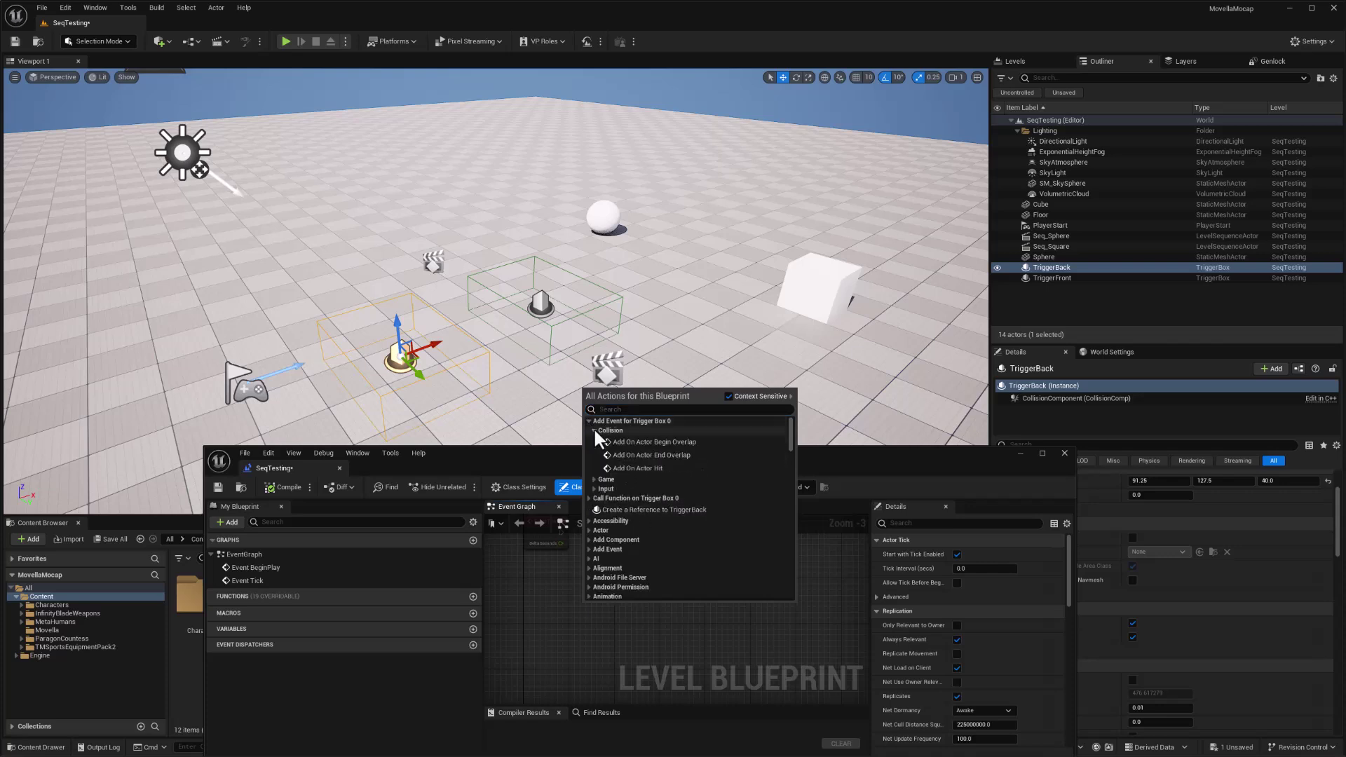
{"action": "left_click", "coordinate": [664, 443]}
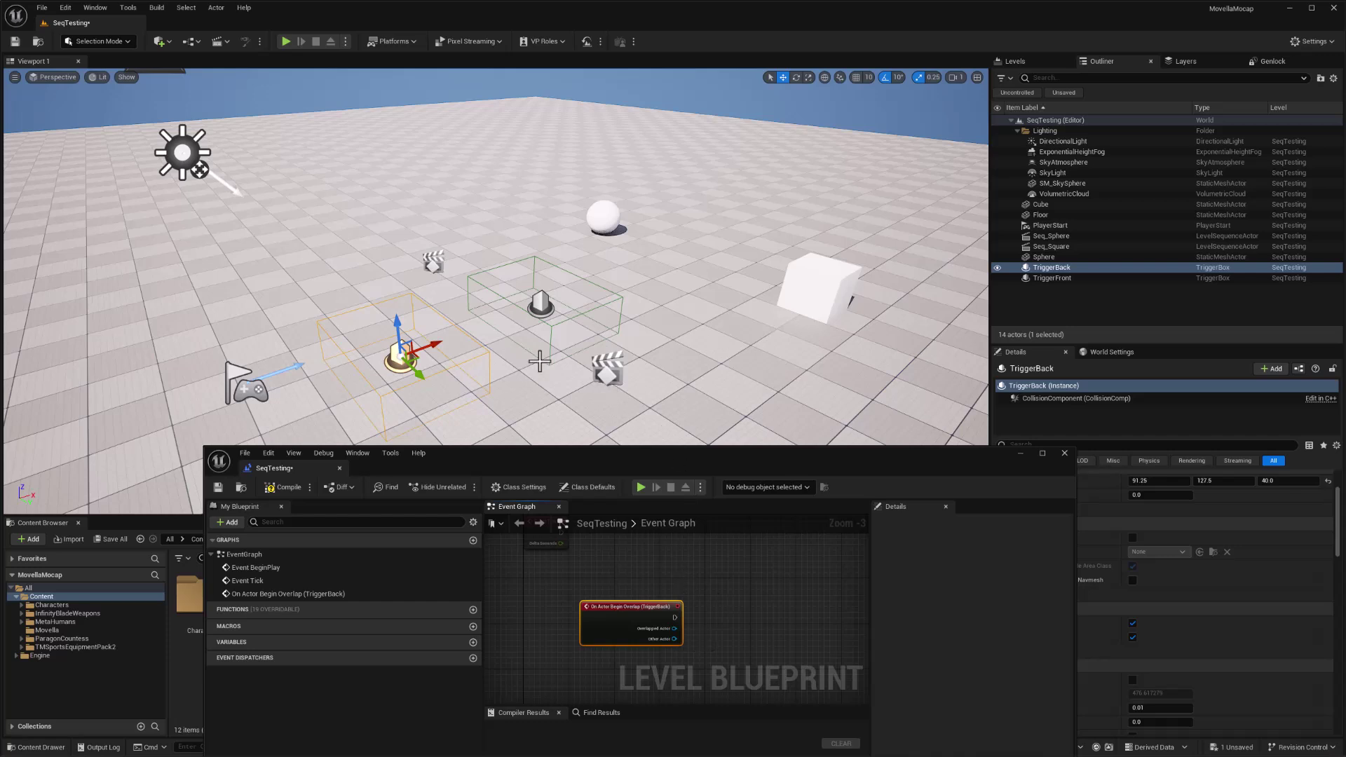
Bring in a Seq_Sphere reference, add Play (SequencePlayer) and wire TriggerBack's overlap into it
{"action": "left_click", "coordinate": [435, 265]}
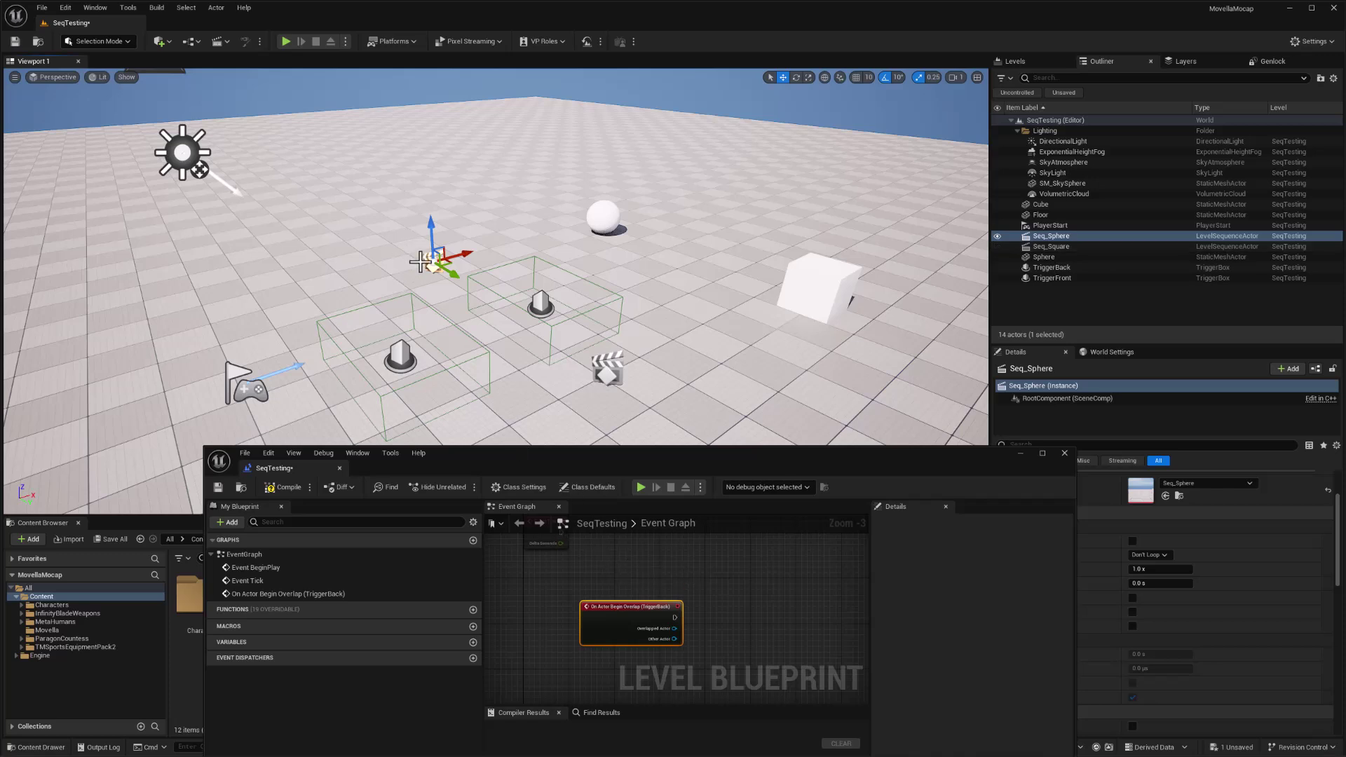
{"action": "left_click_drag", "start_coordinate": [1048, 236], "coordinate": [761, 591]}
{"action": "type", "text": "Play"}
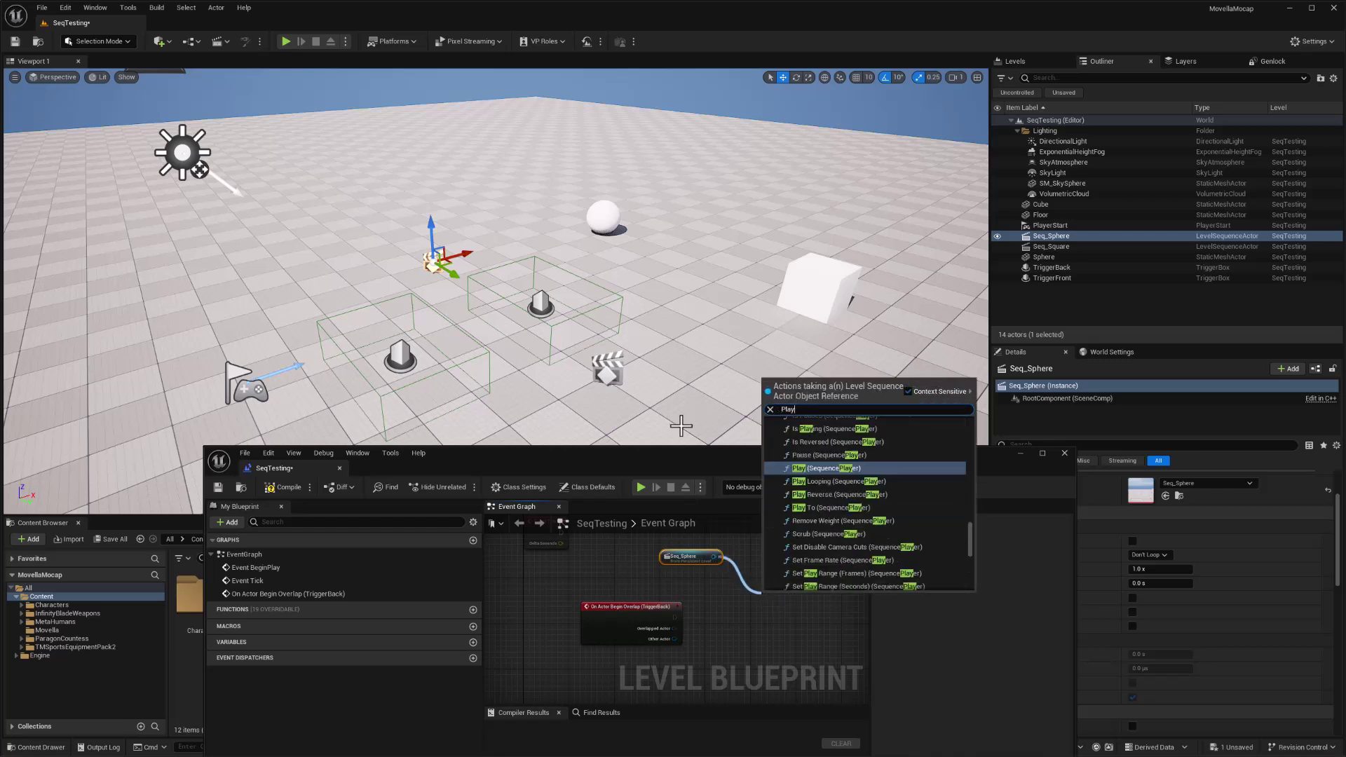
{"action": "left_click", "coordinate": [810, 468]}
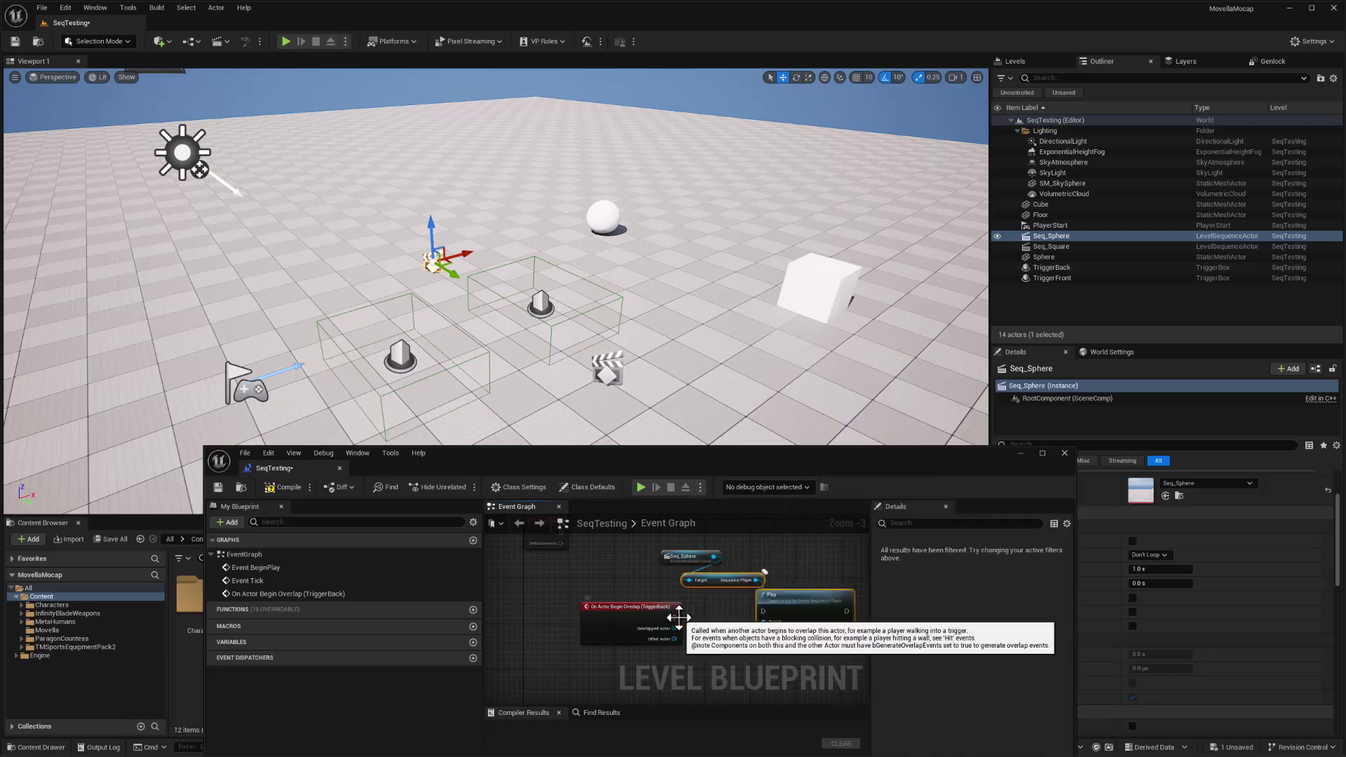
{"action": "left_click_drag", "start_coordinate": [675, 617], "coordinate": [763, 607]}
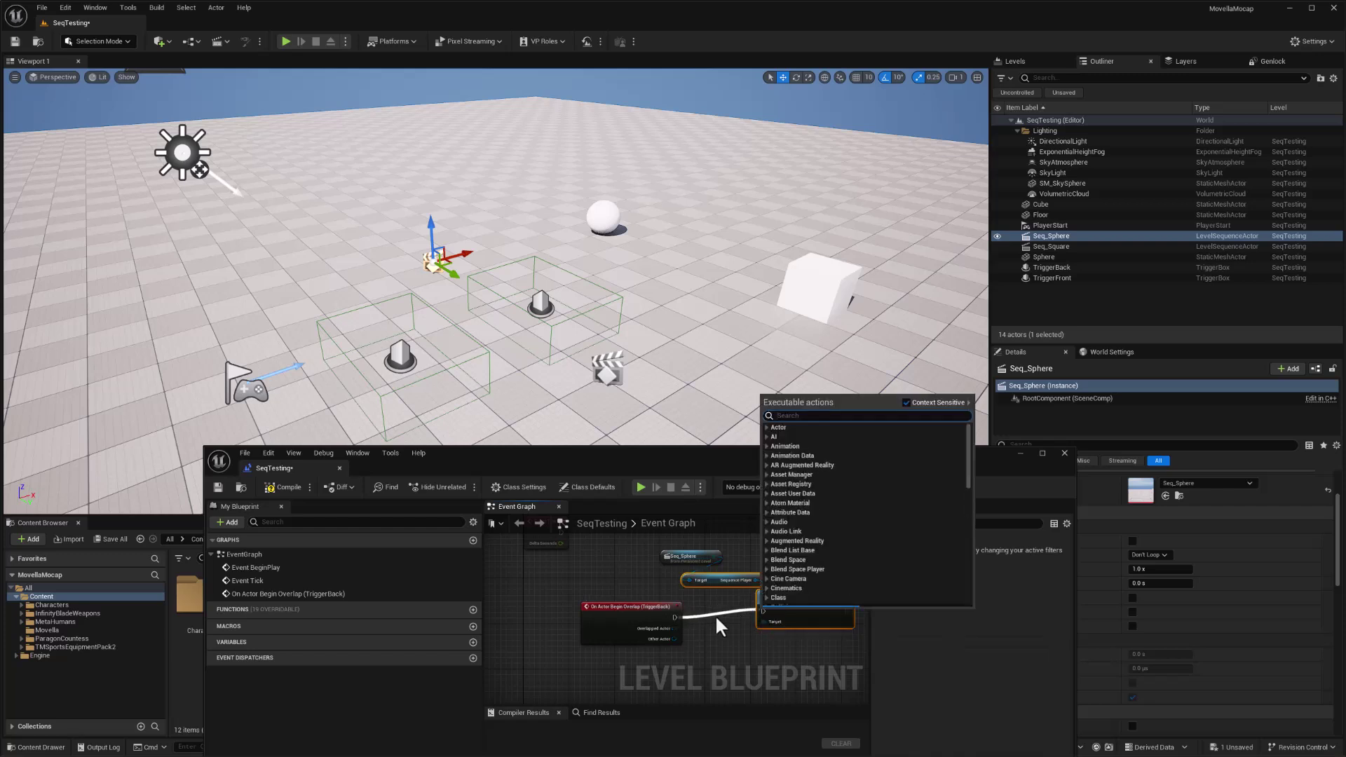
{"action": "key", "text": "Escape"}
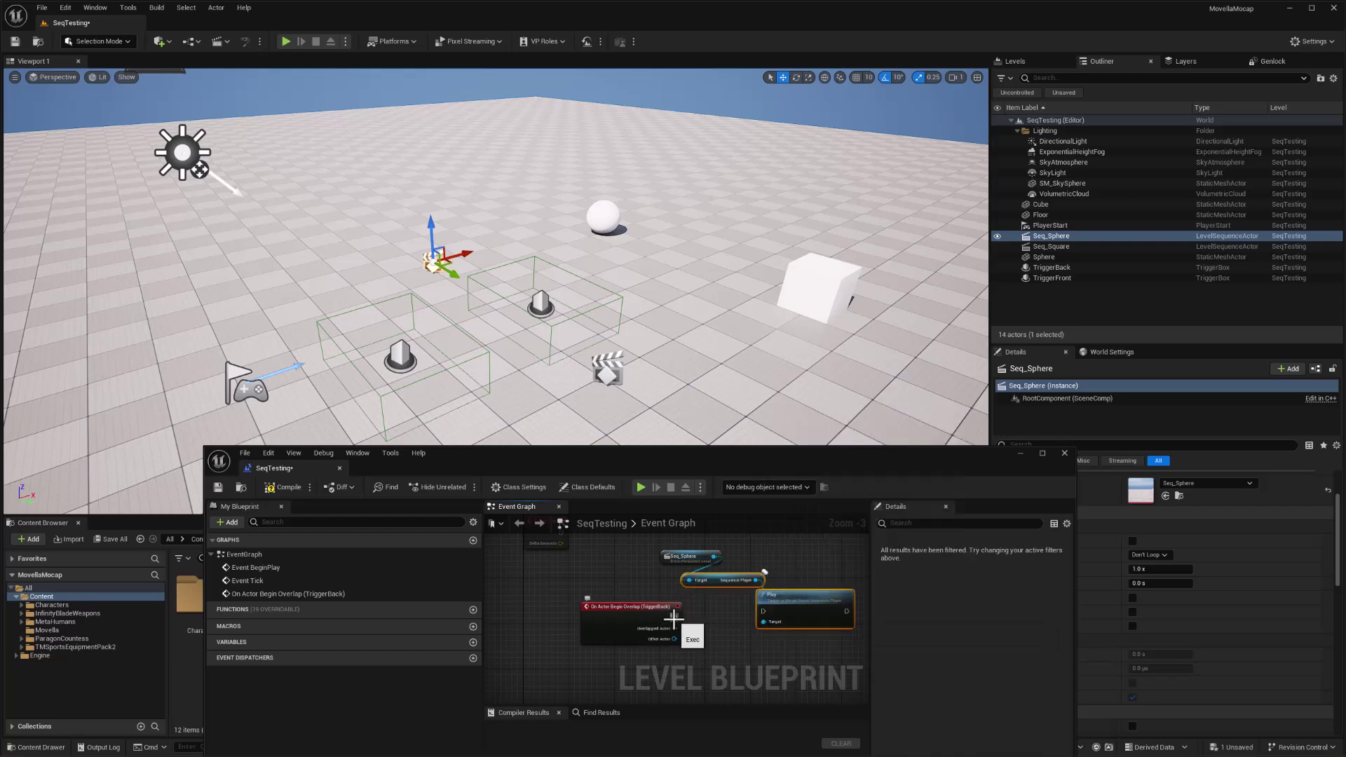
{"action": "right_click_drag", "start_coordinate": [723, 650], "coordinate": [662, 599]}
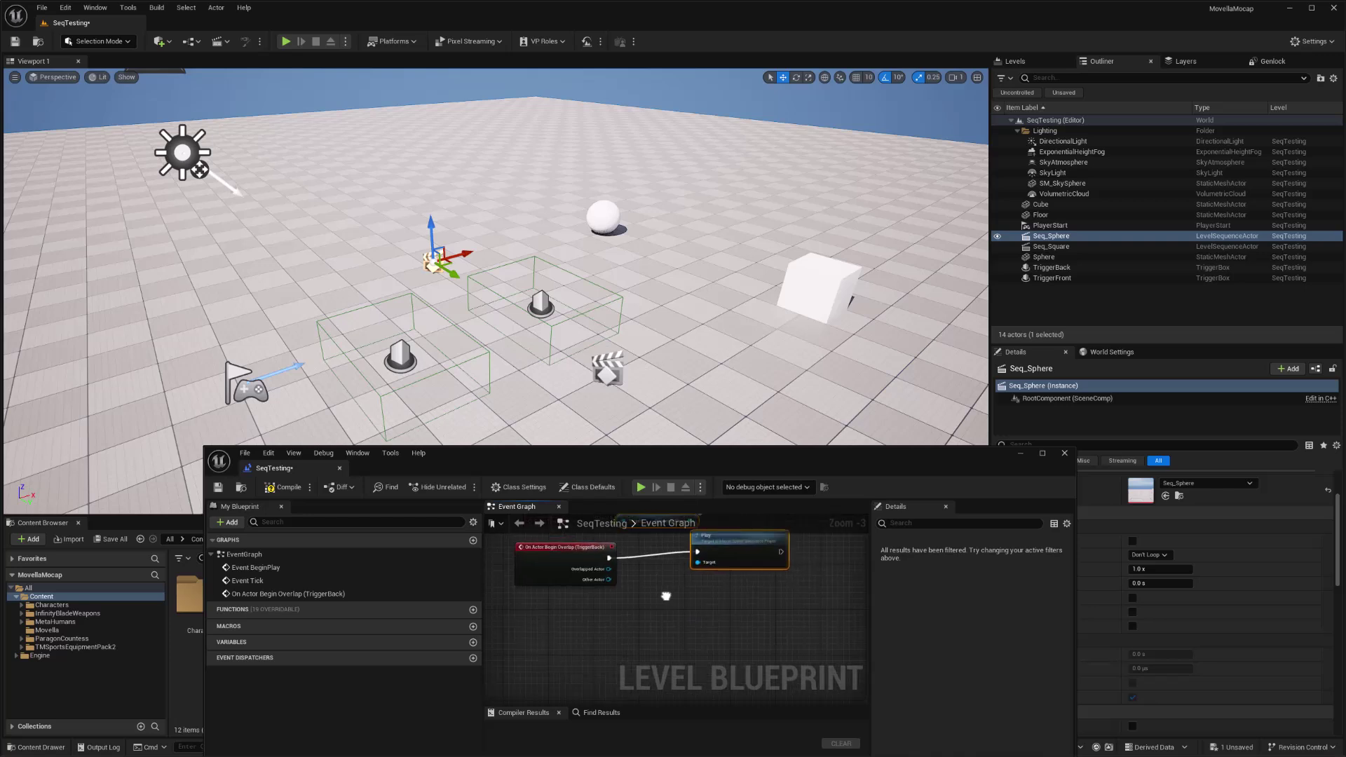
Add an On Actor Begin Overlap event for TriggerFront below the first event
{"action": "left_click", "coordinate": [517, 307]}
{"action": "left_click", "coordinate": [540, 302]}
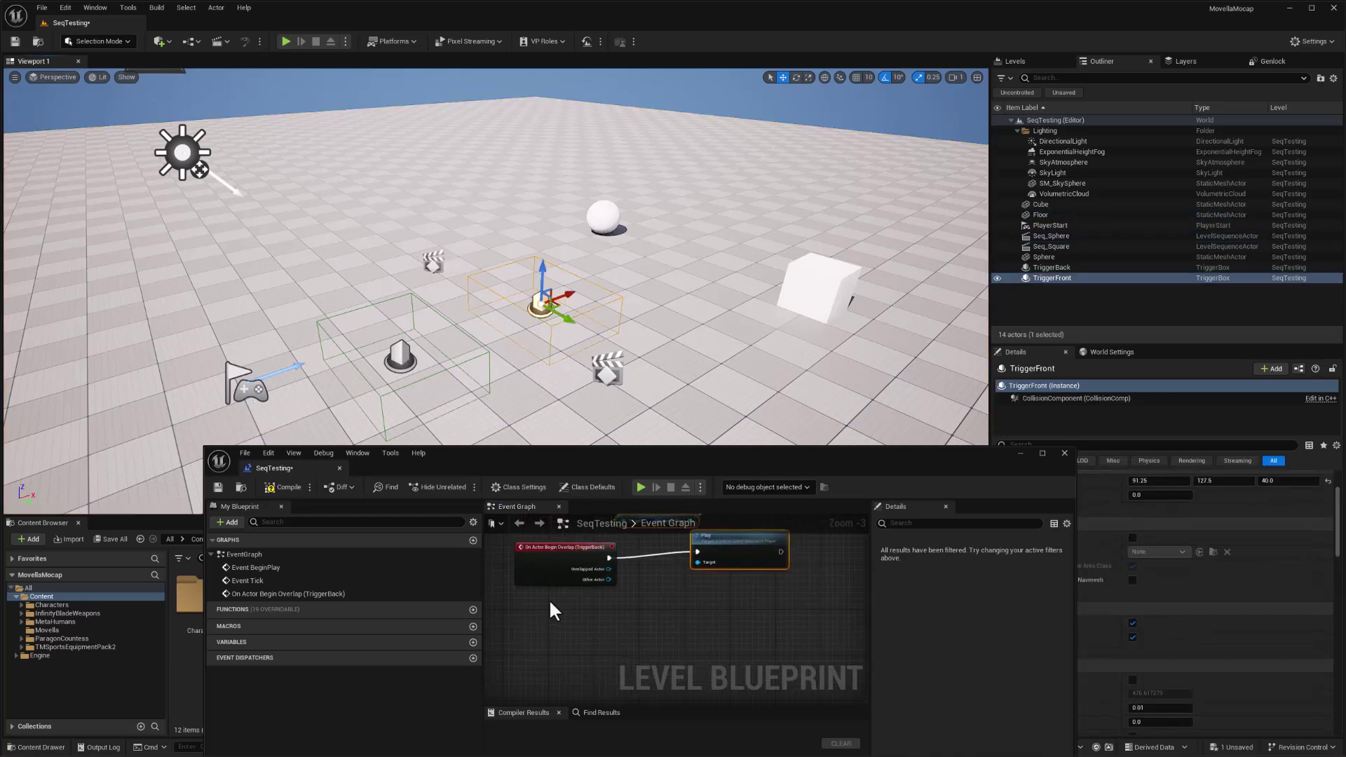
{"action": "right_click", "coordinate": [548, 645]}
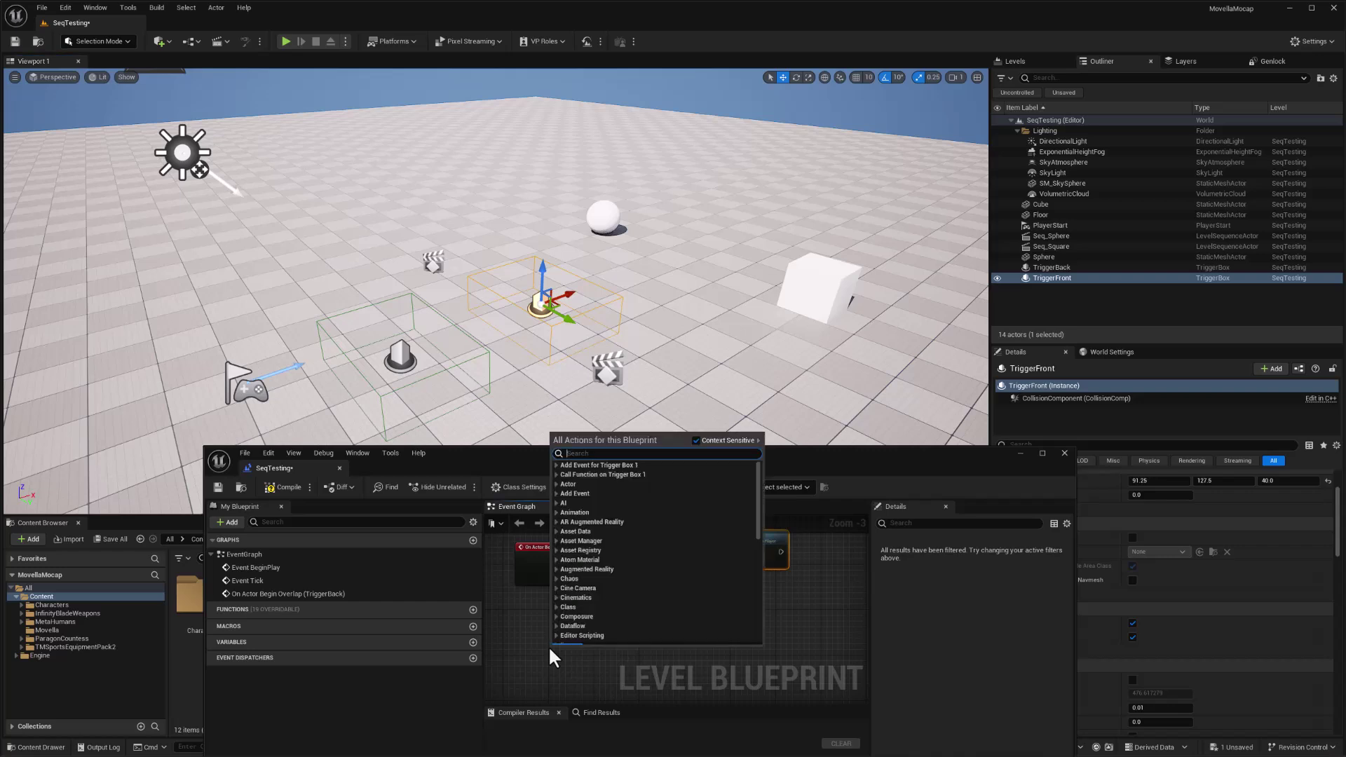
{"action": "left_click", "coordinate": [556, 465]}
{"action": "left_click", "coordinate": [561, 474]}
{"action": "left_click", "coordinate": [600, 481]}
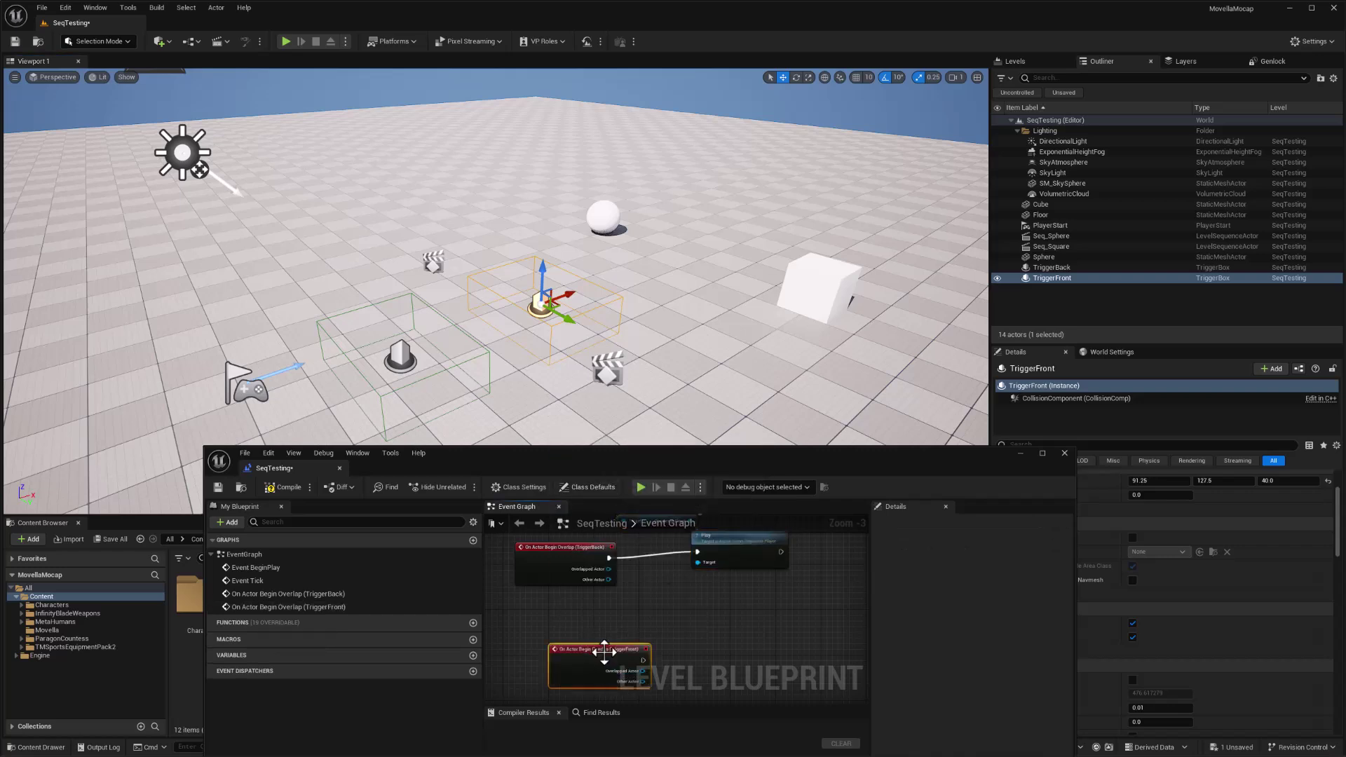
{"action": "left_click_drag", "start_coordinate": [603, 651], "coordinate": [563, 623]}
Bring in a Seq_Square reference, wire TriggerFront's overlap into its Play node, and compile
{"action": "left_click", "coordinate": [607, 370]}
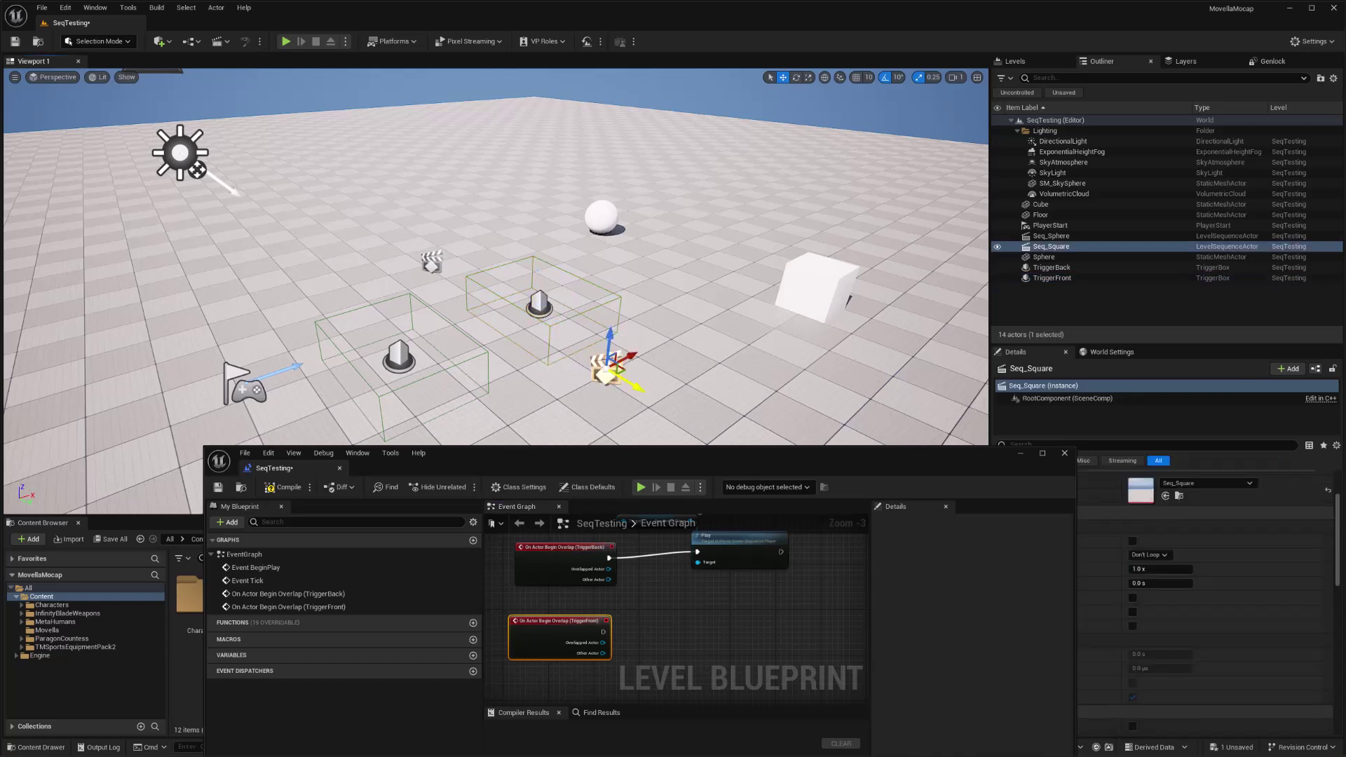
{"action": "left_click_drag", "start_coordinate": [1041, 248], "coordinate": [721, 616]}
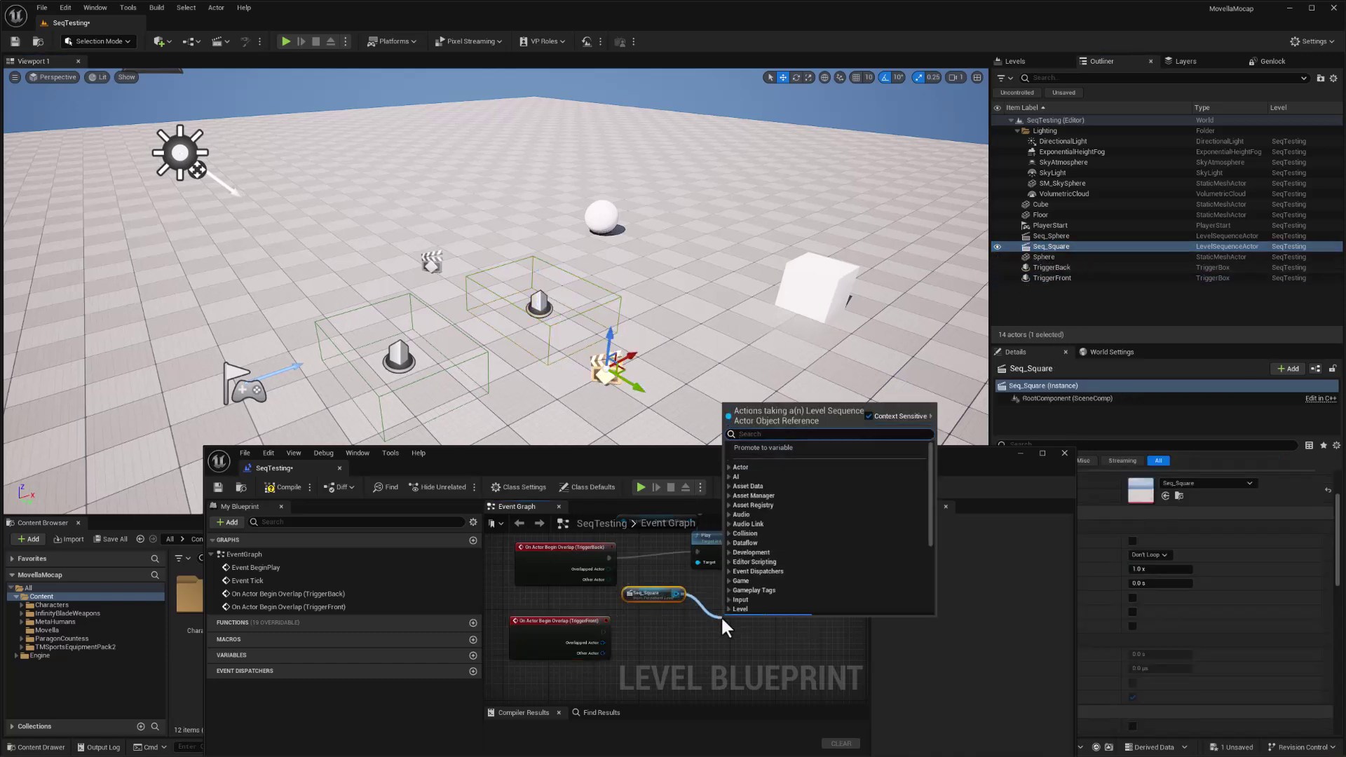
{"action": "type", "text": "Play"}
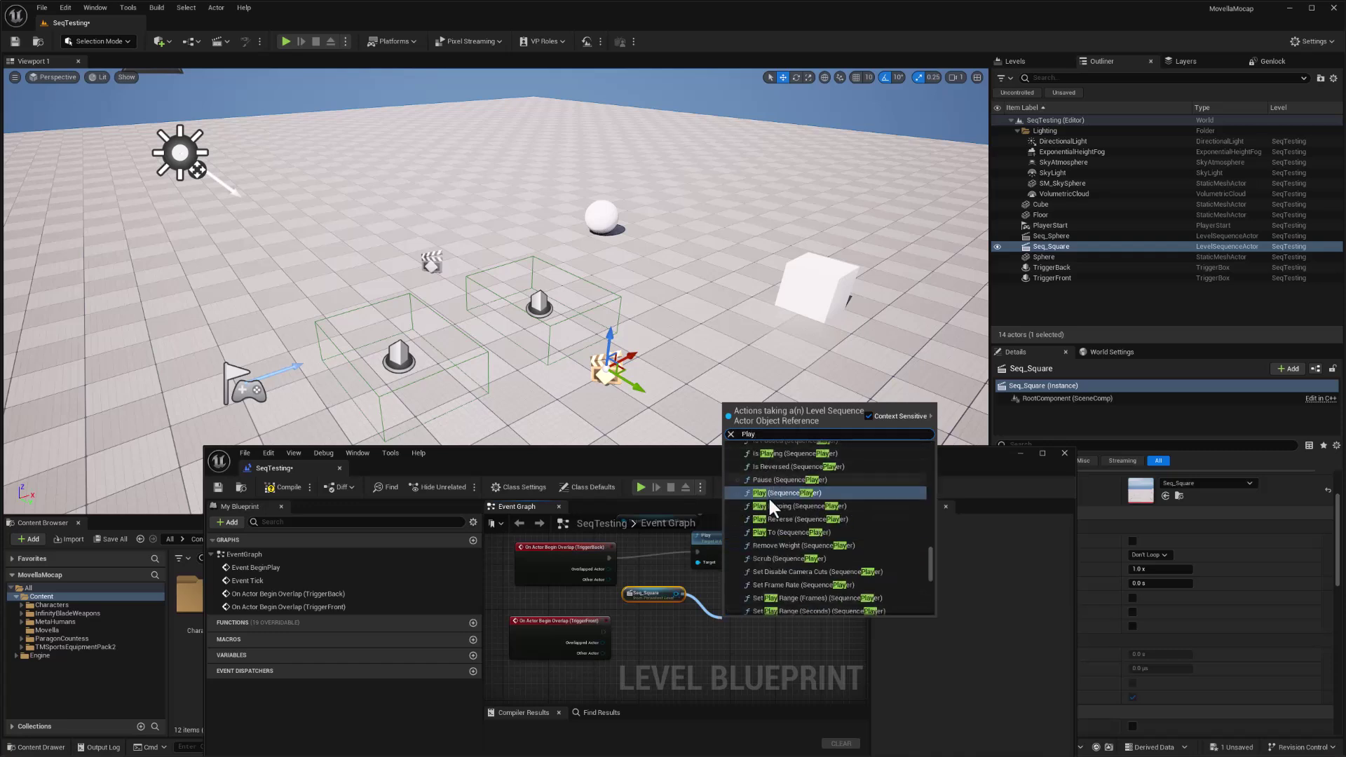
{"action": "left_click", "coordinate": [769, 494]}
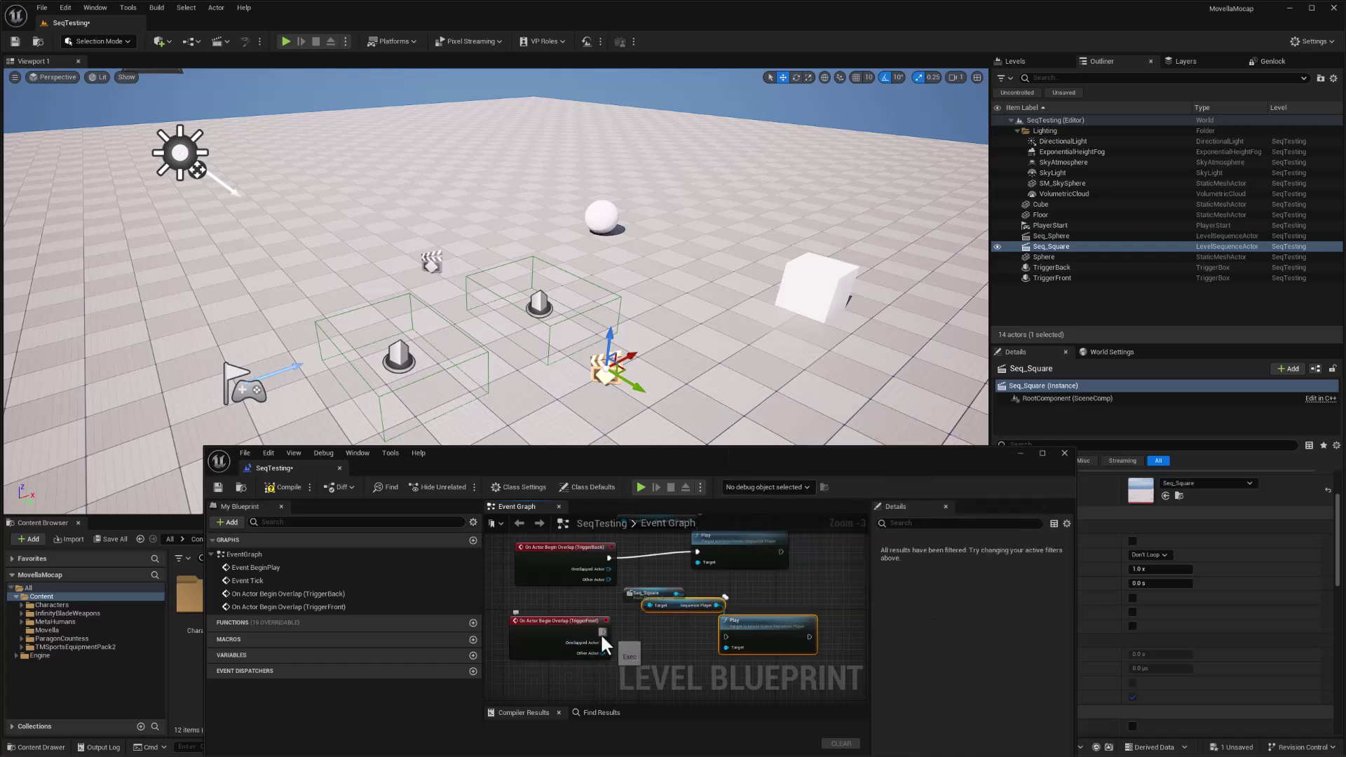
{"action": "left_click_drag", "start_coordinate": [602, 632], "coordinate": [735, 640]}
{"action": "left_click", "coordinate": [287, 487]}
Compile and save the Level Blueprint, close it, and start Play In Editor
{"action": "left_click", "coordinate": [217, 488]}
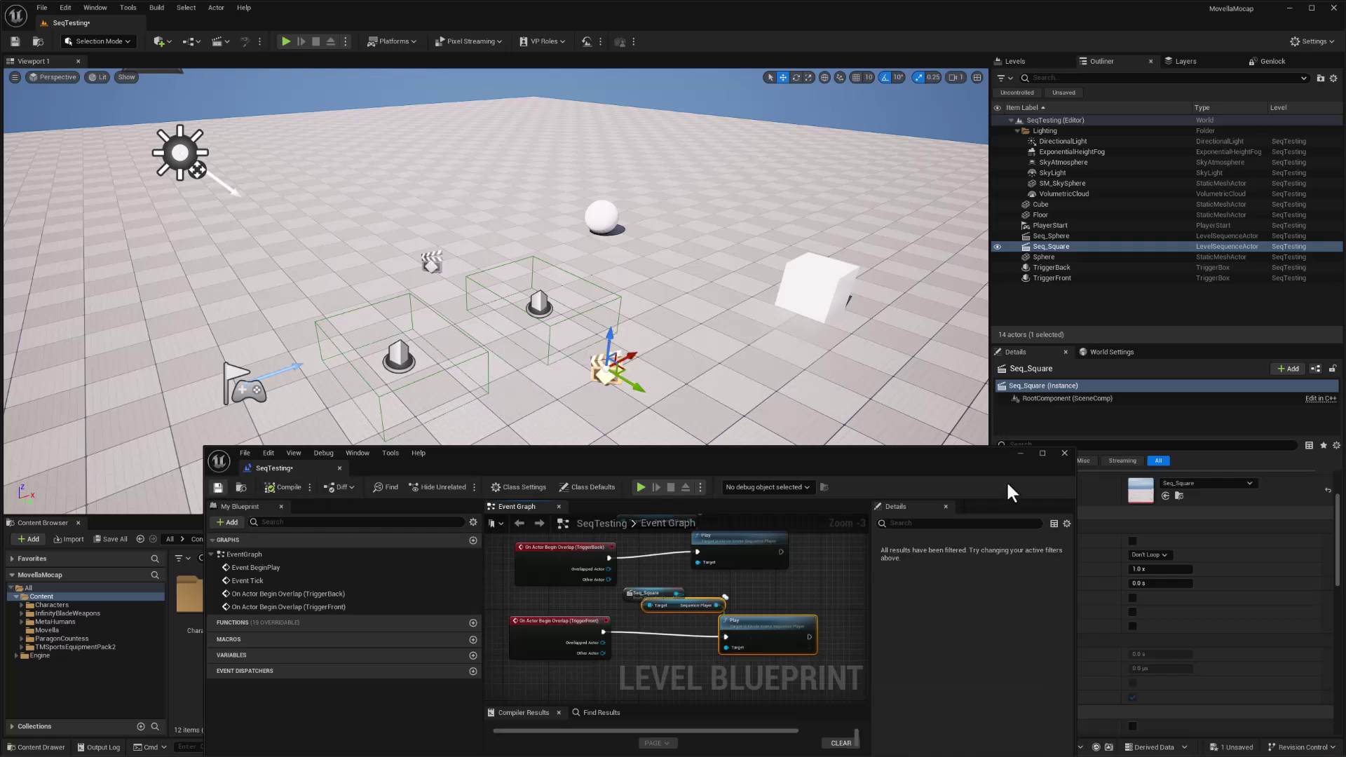
{"action": "left_click", "coordinate": [1063, 453]}
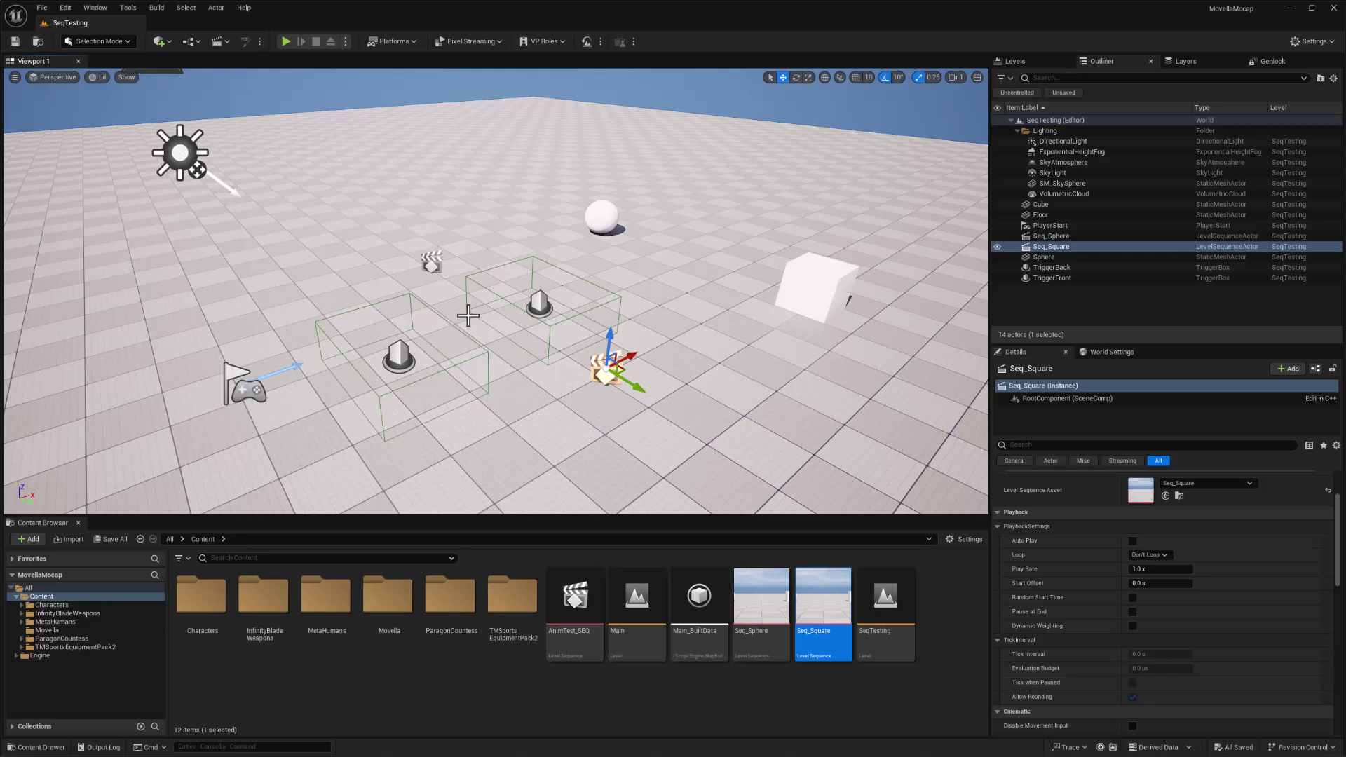
{"action": "left_click", "coordinate": [285, 42]}
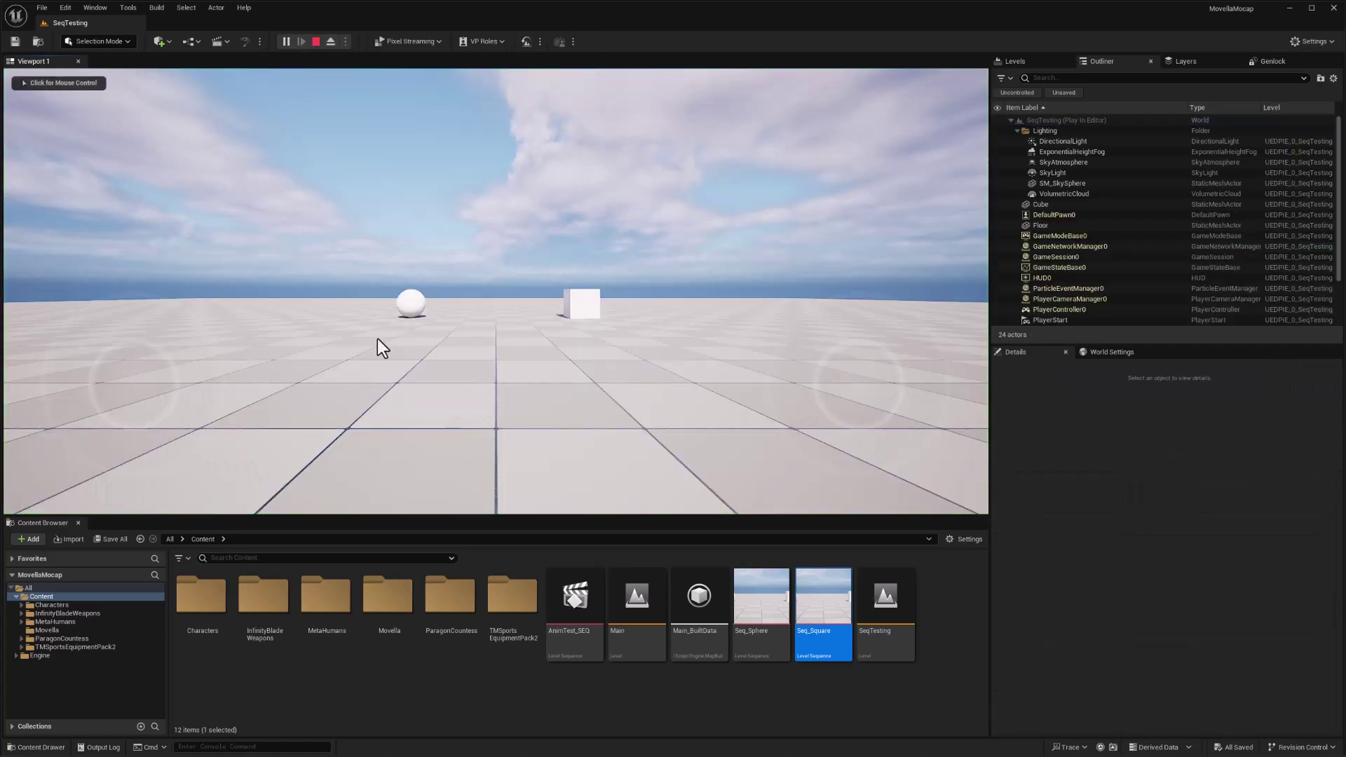
Walk forward and back through both trigger boxes with W/S, then end the session with Esc
{"action": "left_click", "coordinate": [495, 332]}
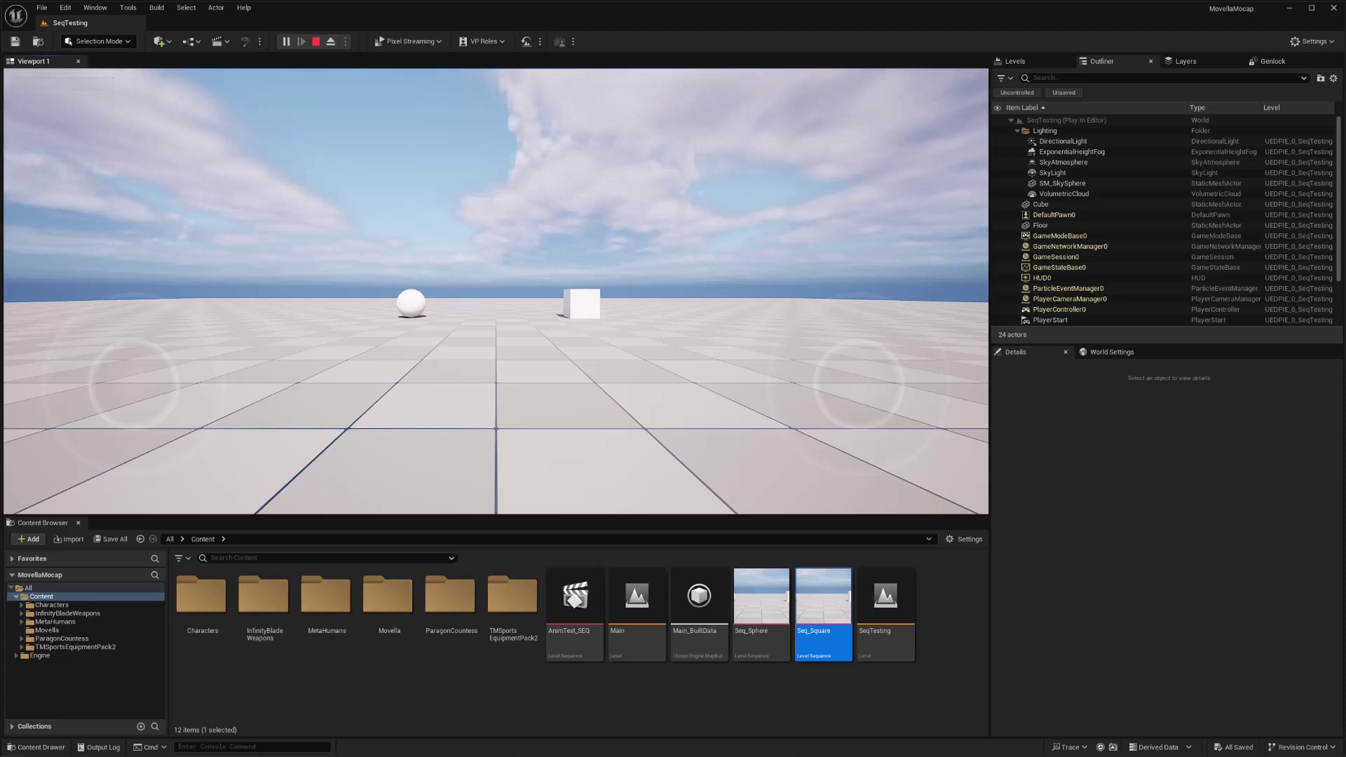
{"action": "key", "text": "w"}
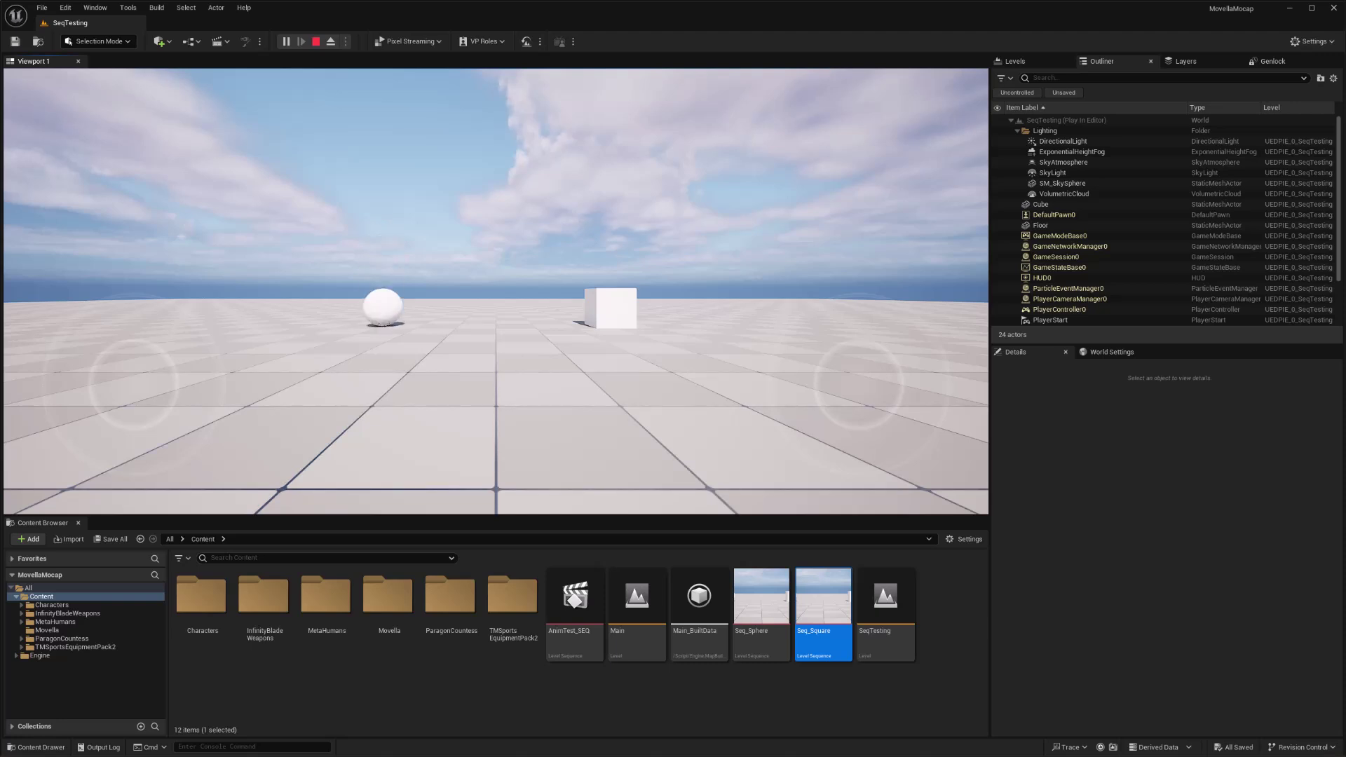
{"action": "key", "text": "w"}
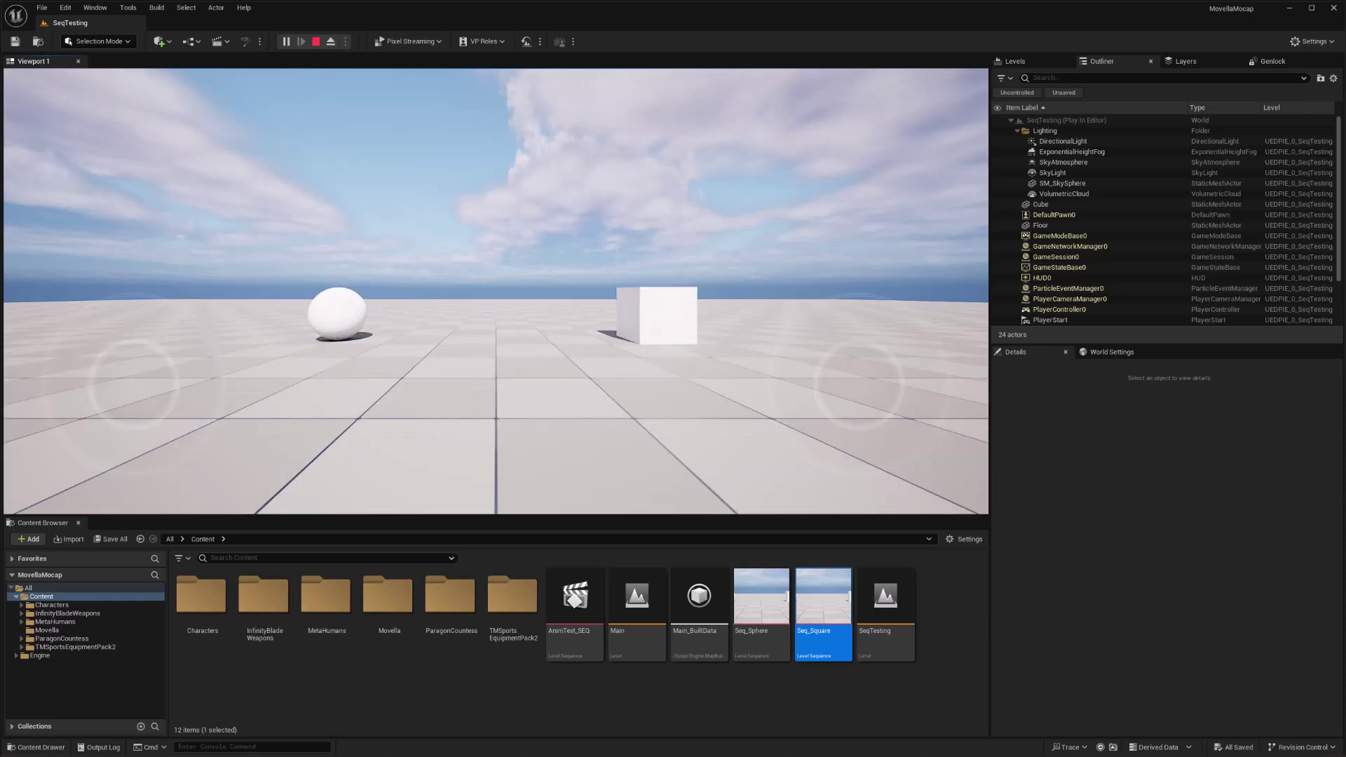
{"action": "key", "text": "w"}
{"action": "key", "text": "w"}
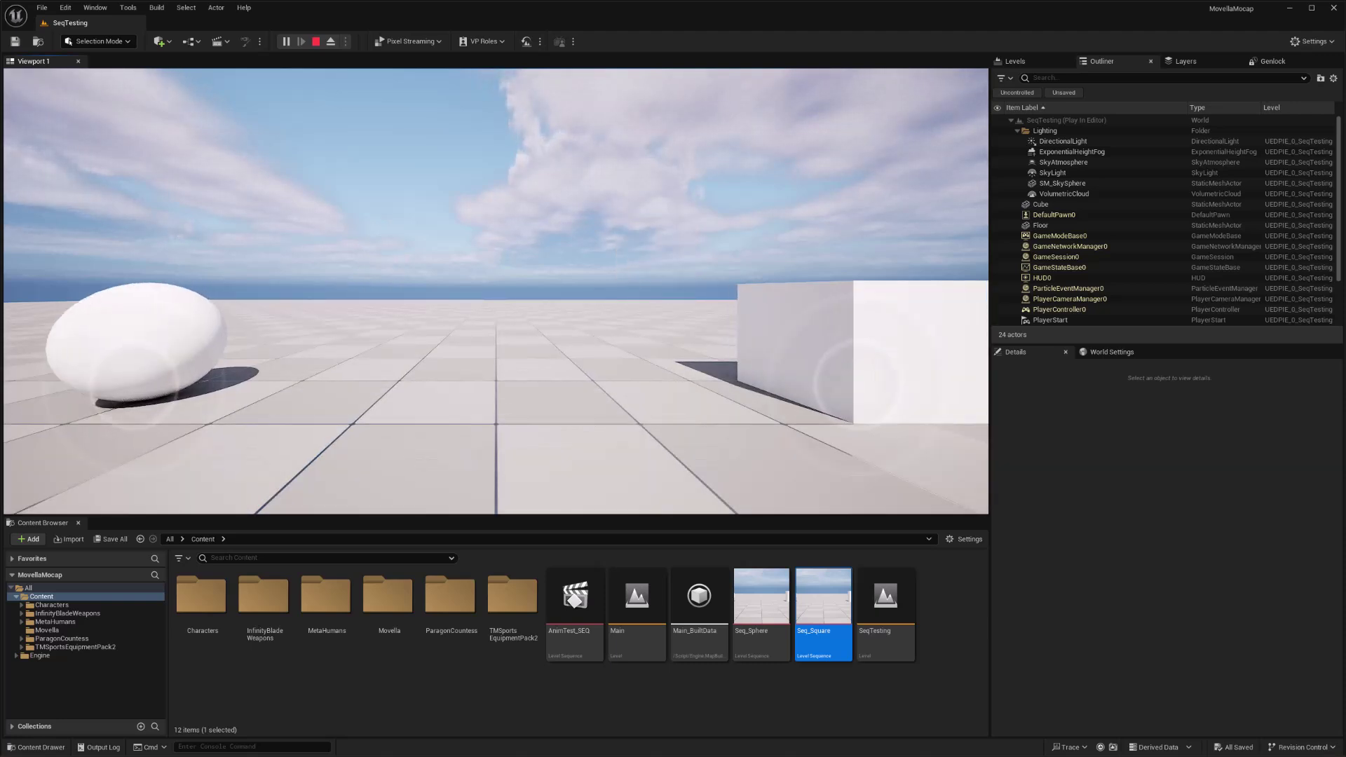
{"action": "key", "text": "s"}
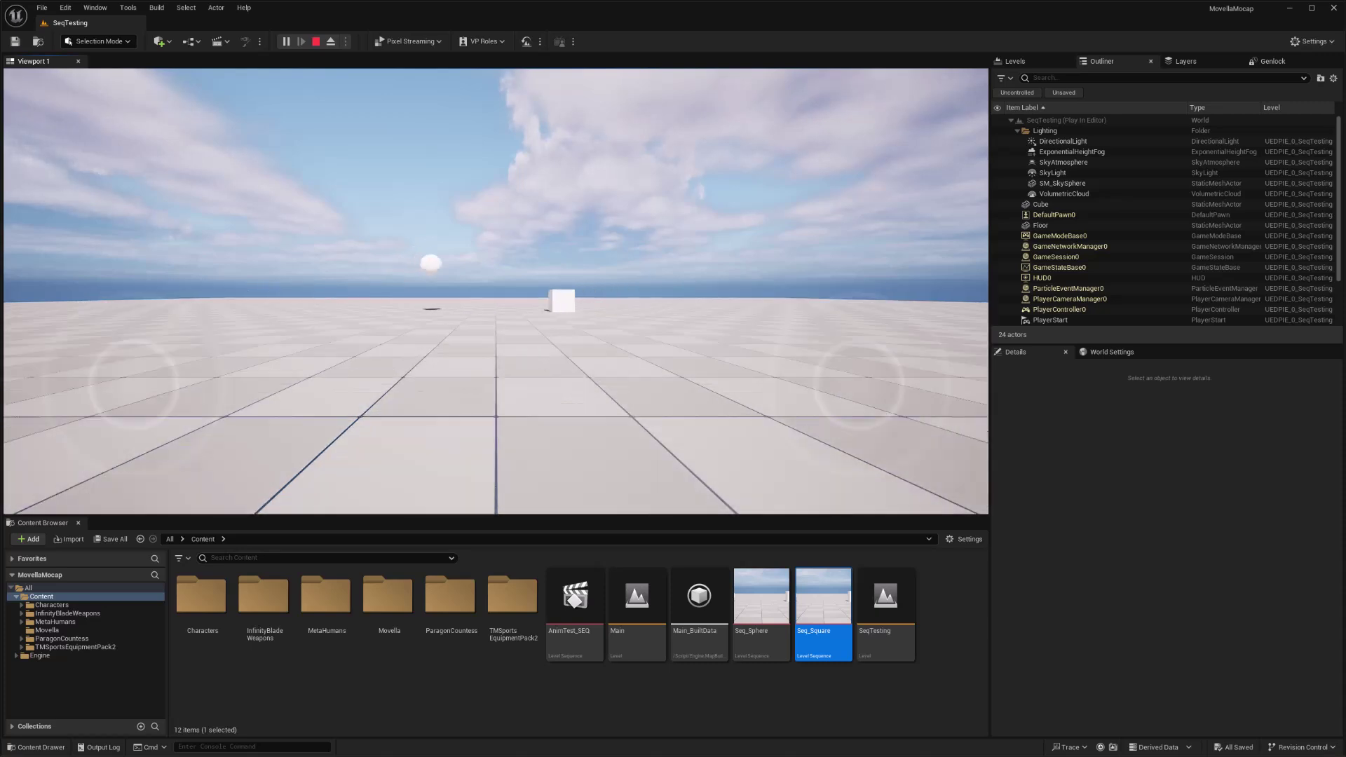
{"action": "key", "text": "w"}
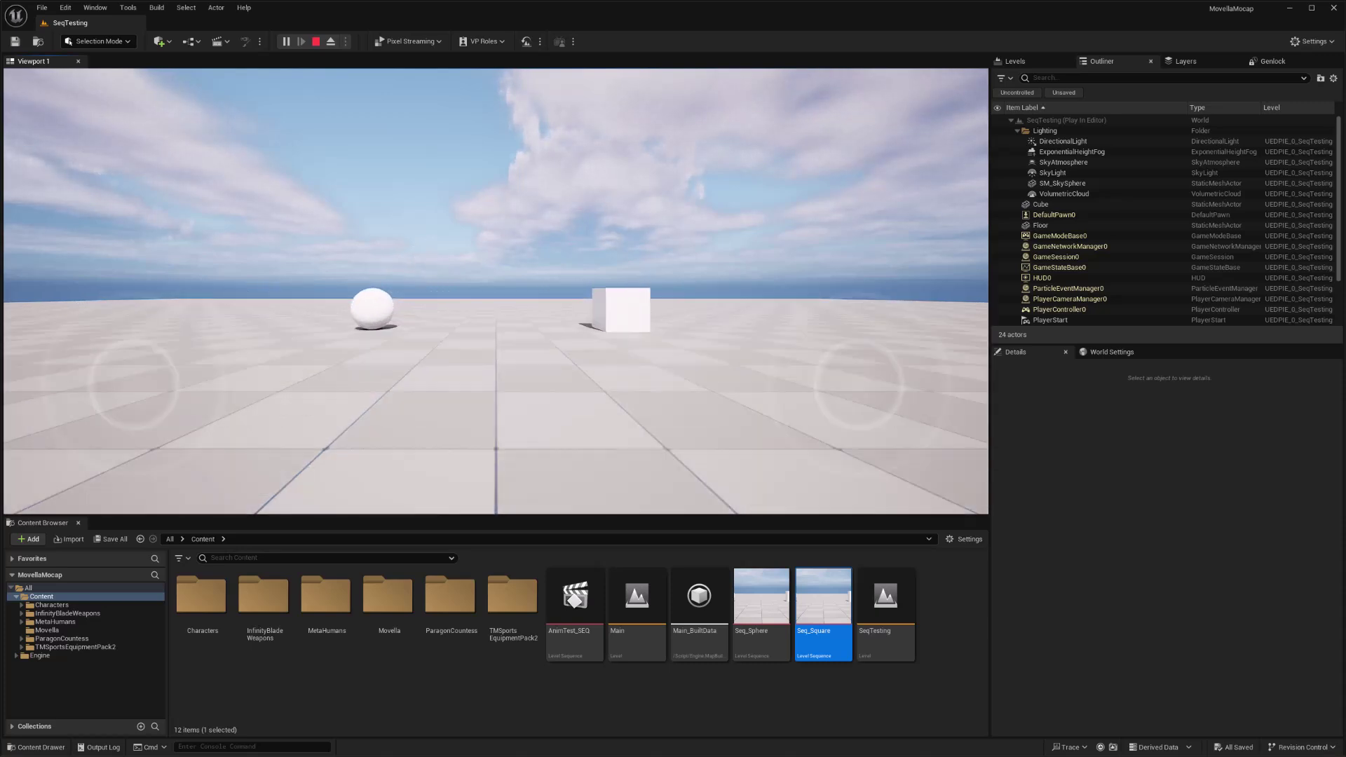
{"action": "key", "text": "s"}
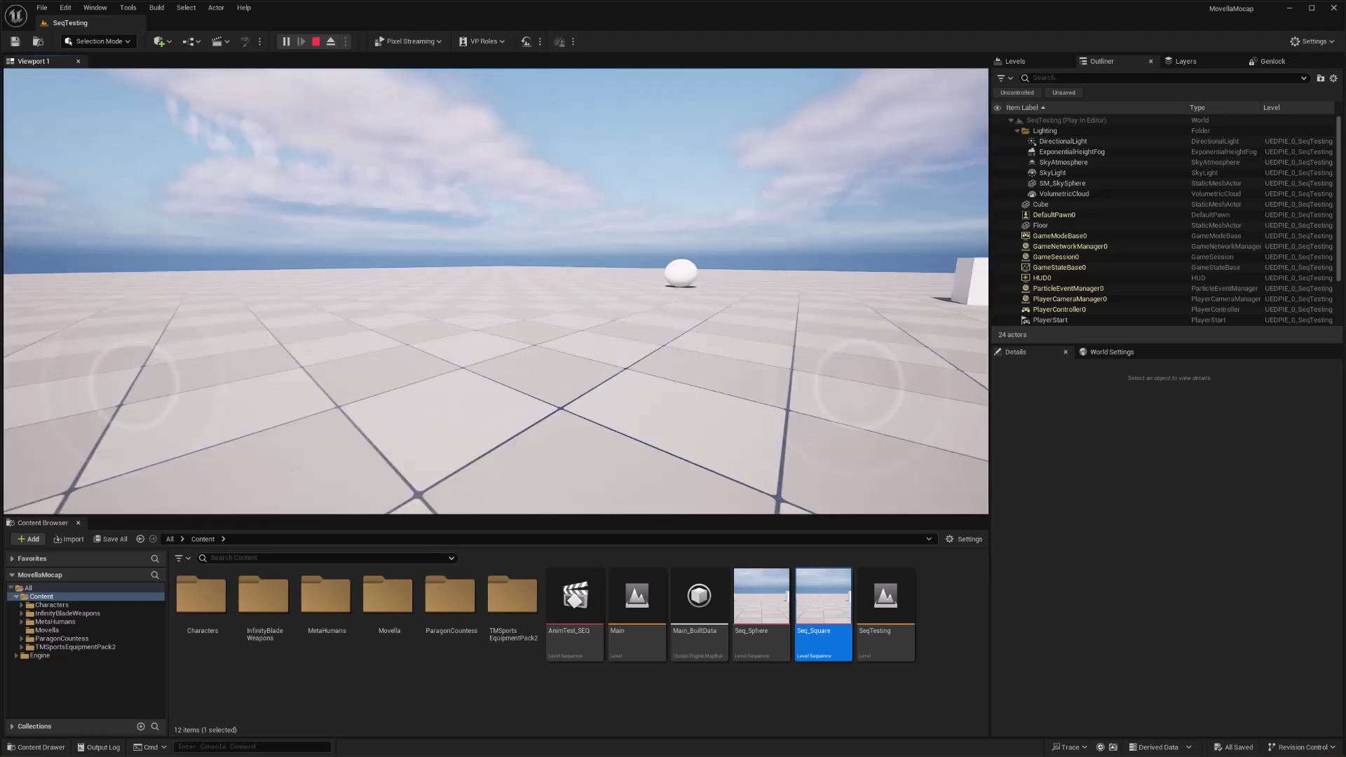
{"action": "key", "text": "Escape"}
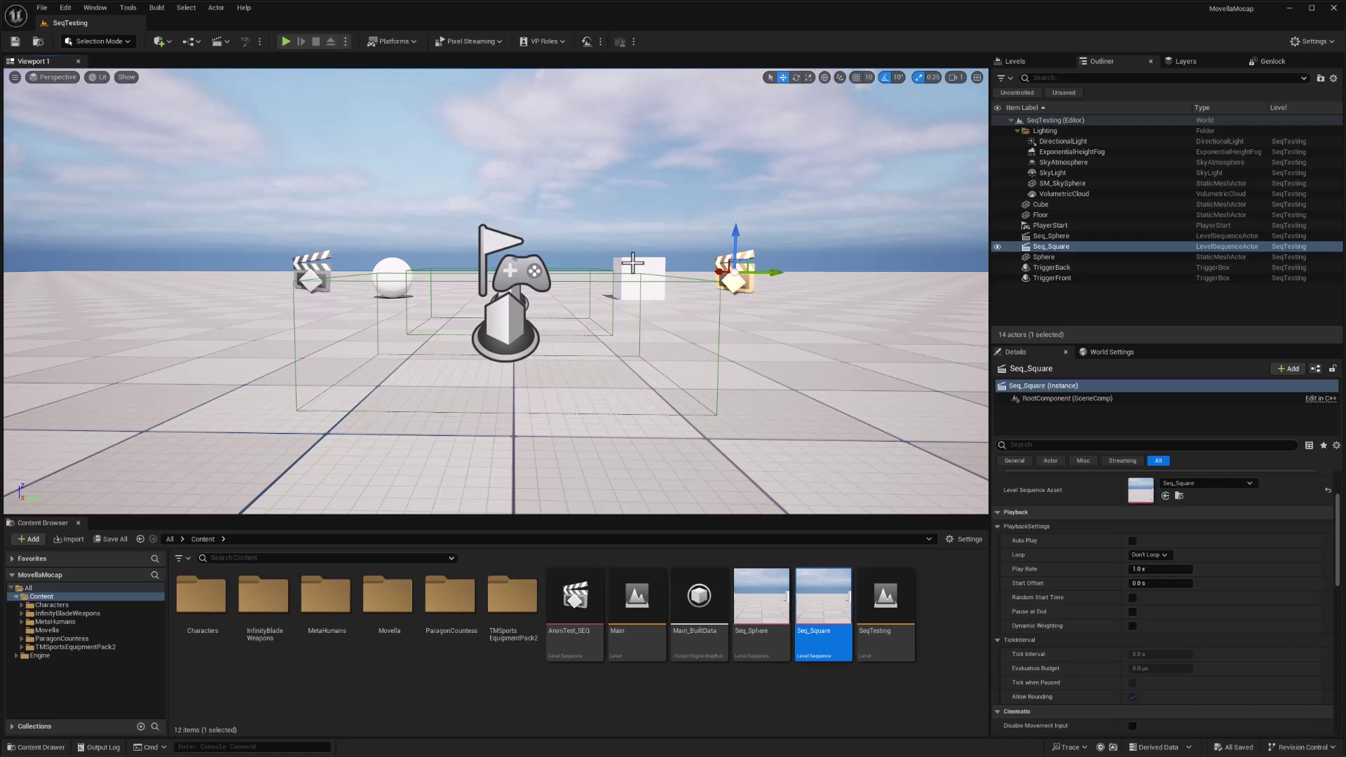
Launch Play In Editor again from the main toolbar
{"action": "left_click", "coordinate": [284, 41]}
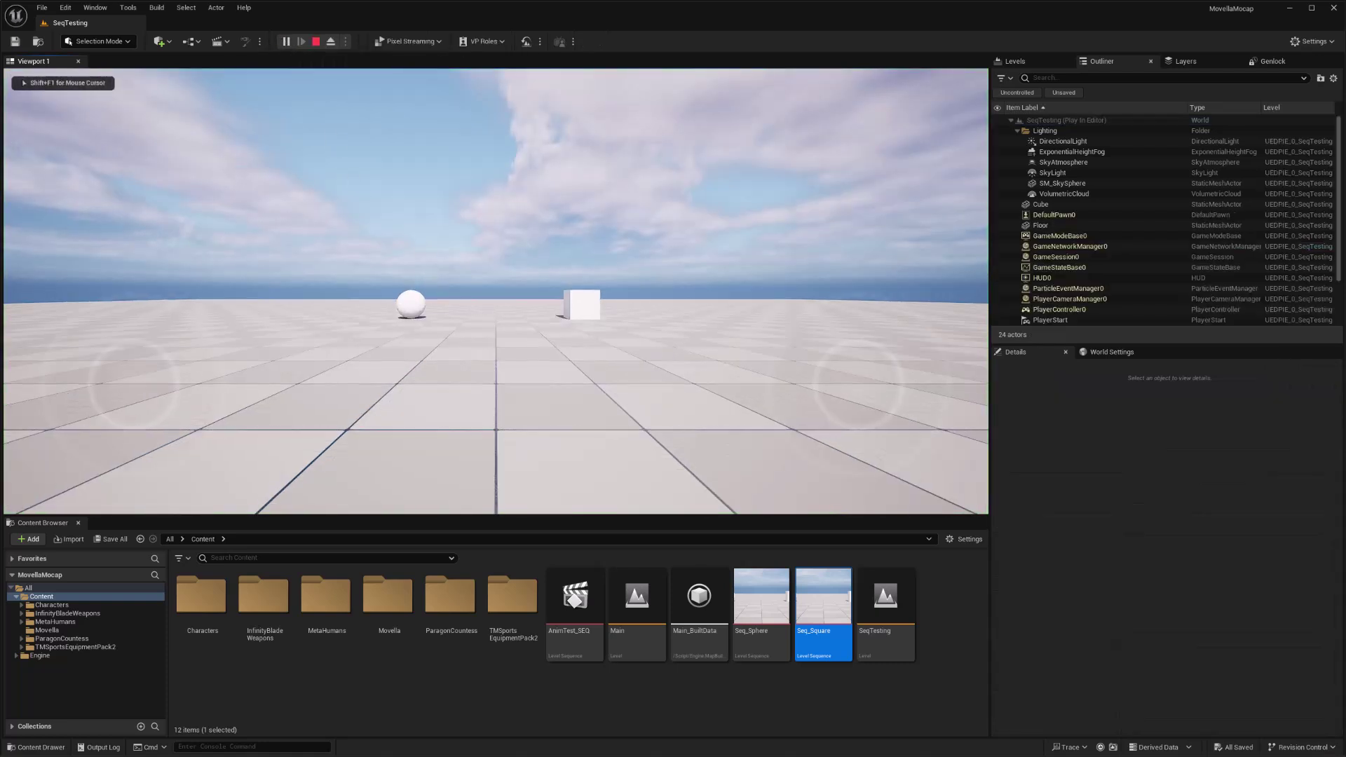